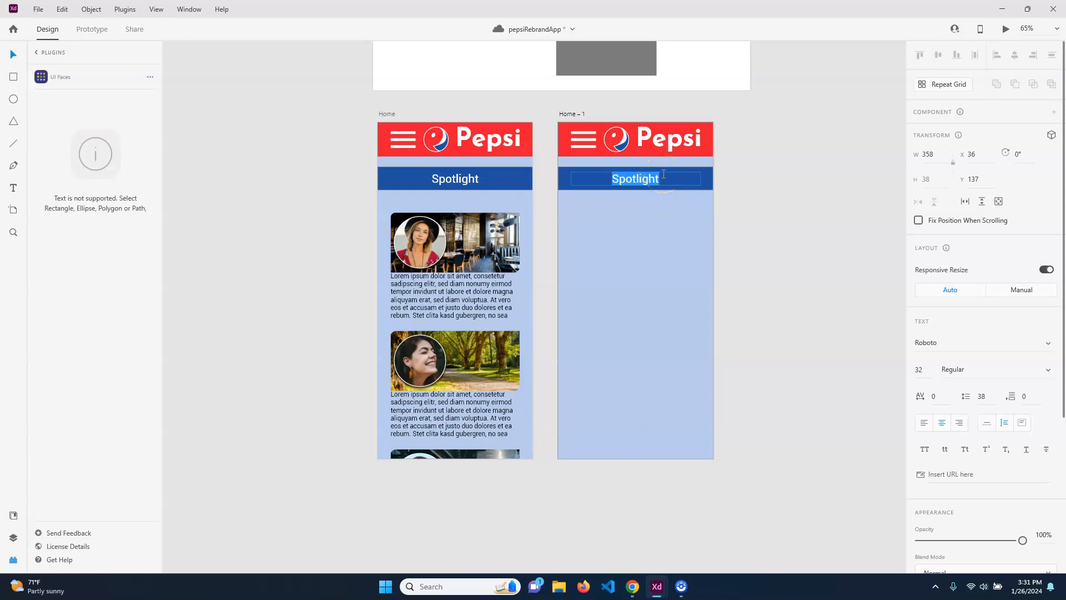
Change the copied artboard's Spotlight header text to Products.
{"action": "type", "text": "Productxs"}
{"action": "key", "text": "BackSpace"}
{"action": "key", "text": "BackSpace"}
{"action": "type", "text": "s"}
{"action": "key", "text": "Escape"}
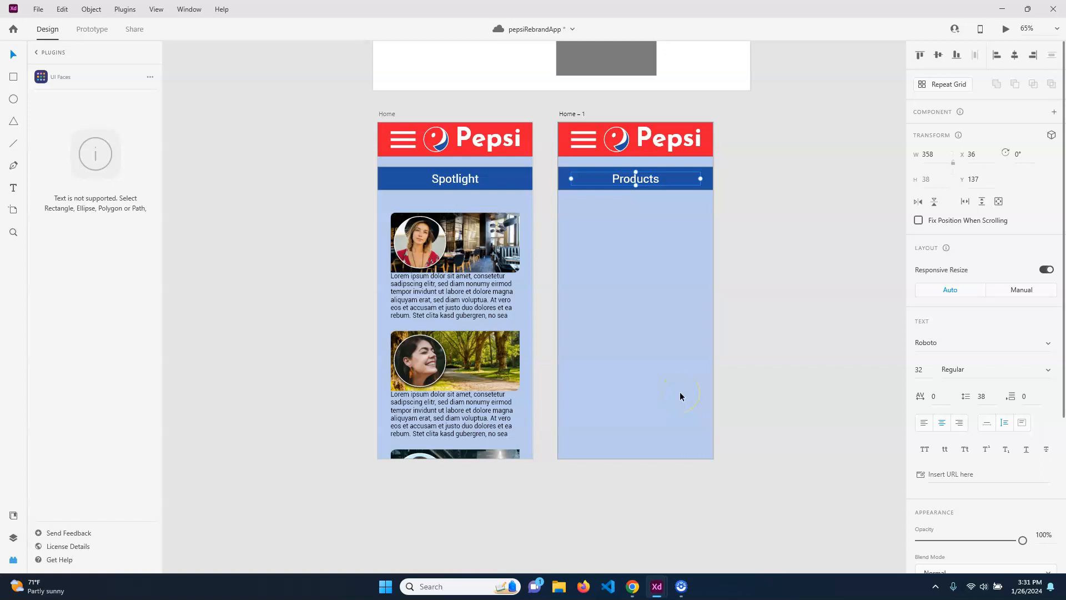
Rename the duplicated artboard to Products.
{"action": "scroll", "coordinate": [950, 425], "scroll_direction": "down", "scroll_amount": 2}
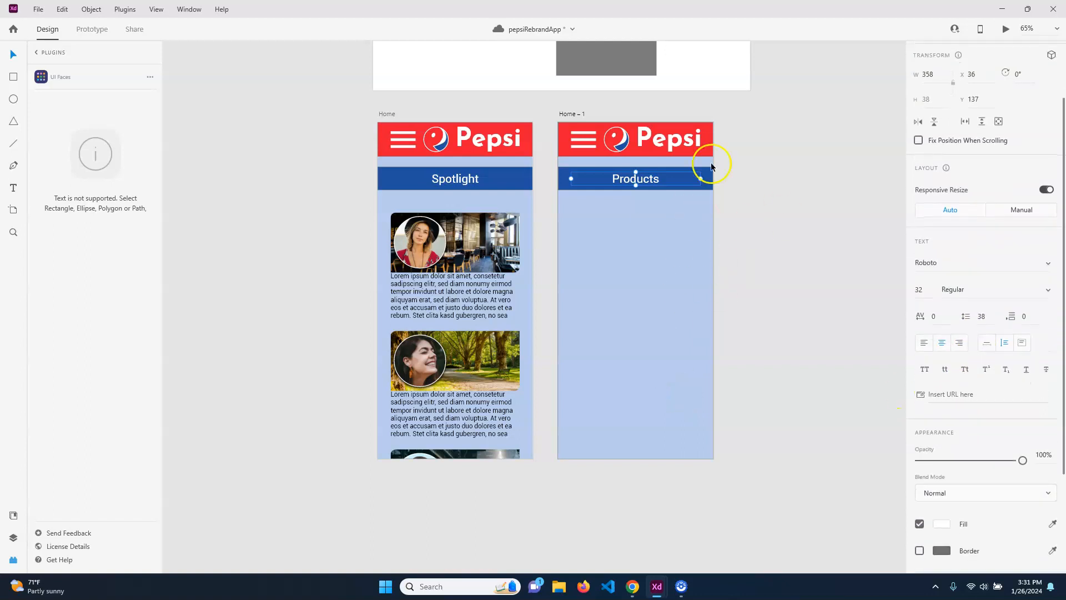
{"action": "double_click", "coordinate": [574, 115]}
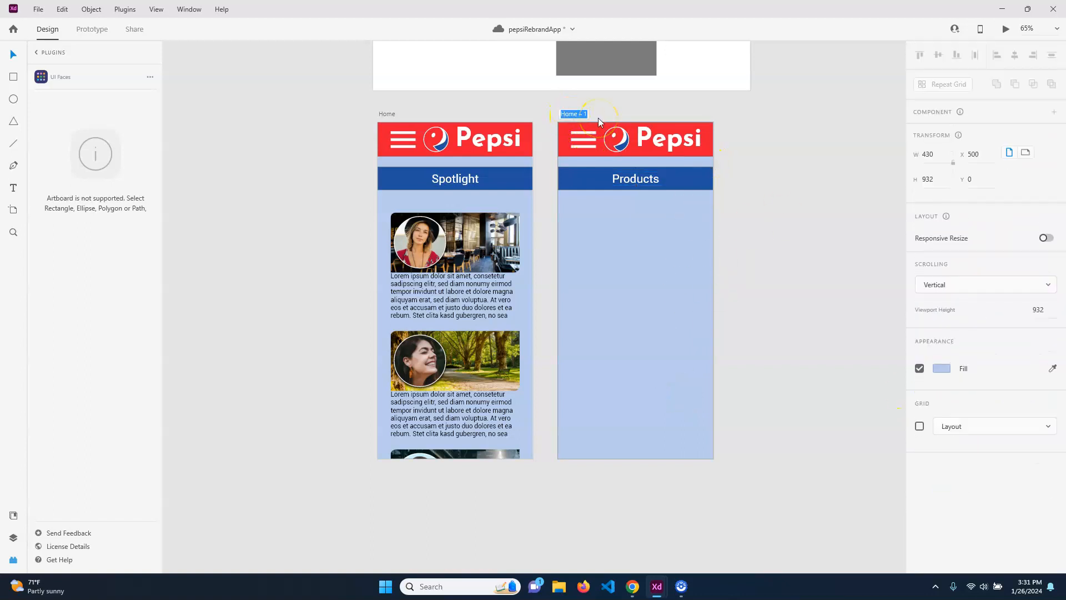
{"action": "type", "text": "Products"}
{"action": "key", "text": "Return"}
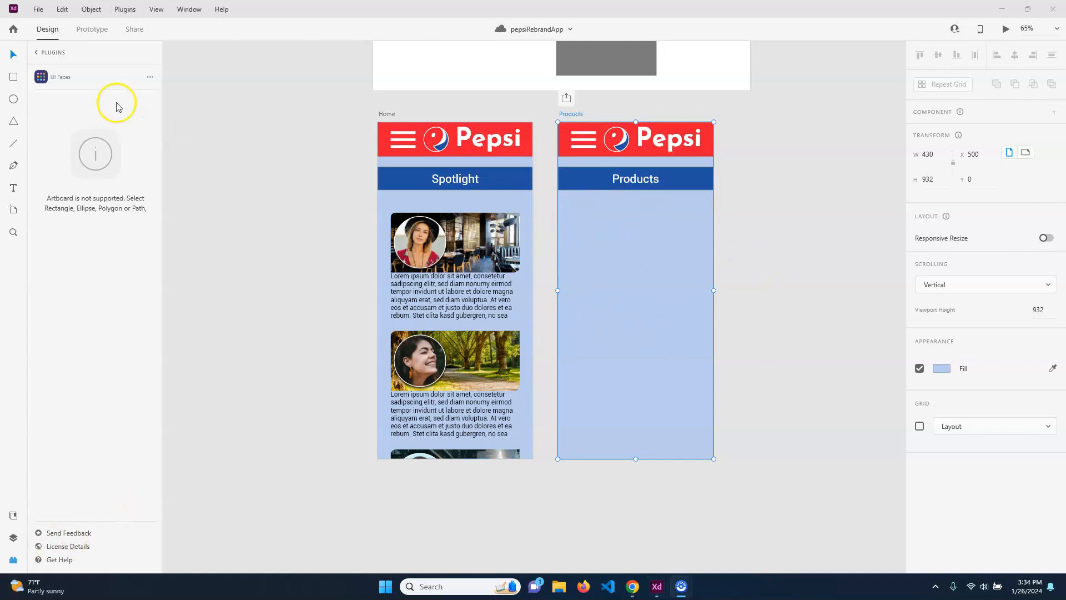
Turn on the Products artboard's 4-column layout grid with gutter 10.
{"action": "left_click", "coordinate": [14, 76]}
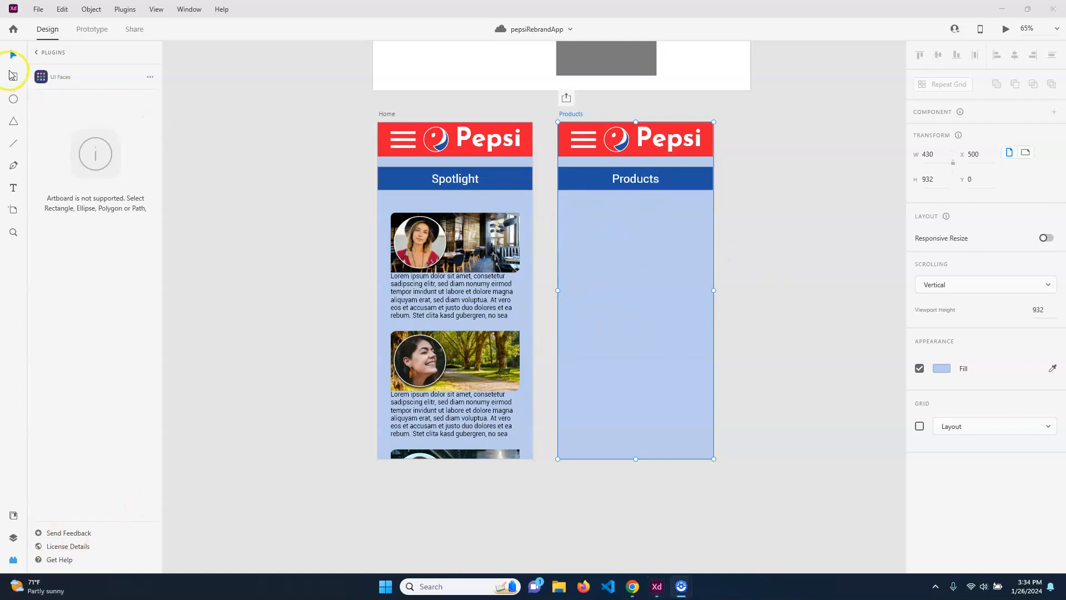
{"action": "mouse_move", "coordinate": [564, 212]}
{"action": "left_mouse_down"}
{"action": "mouse_move", "coordinate": [623, 266]}
{"action": "mouse_move", "coordinate": [633, 291]}
{"action": "mouse_move", "coordinate": [636, 283]}
{"action": "left_mouse_up"}
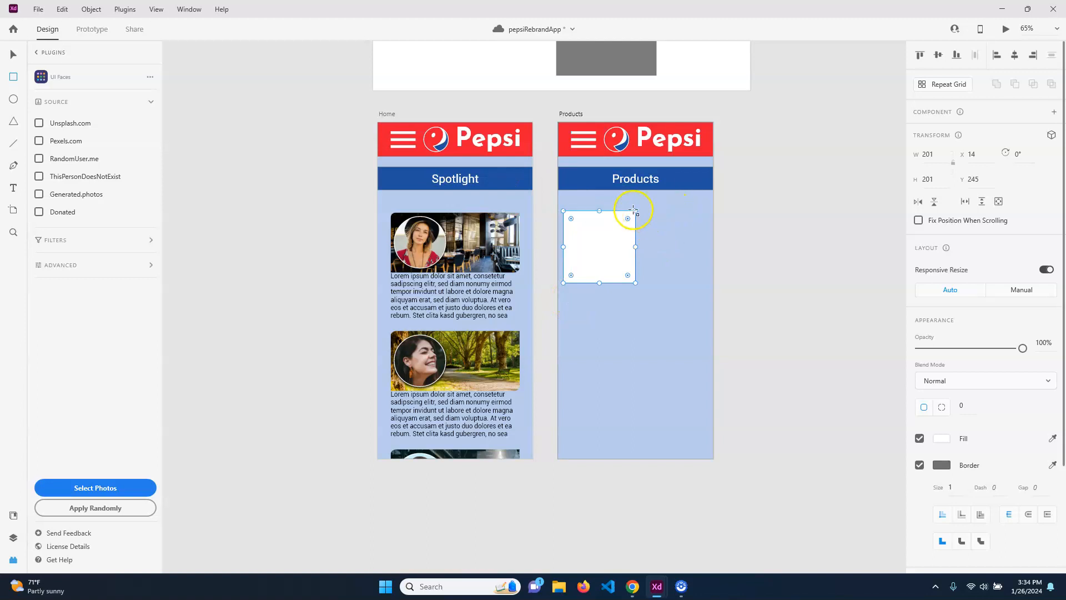
{"action": "key", "text": "ctrl+z"}
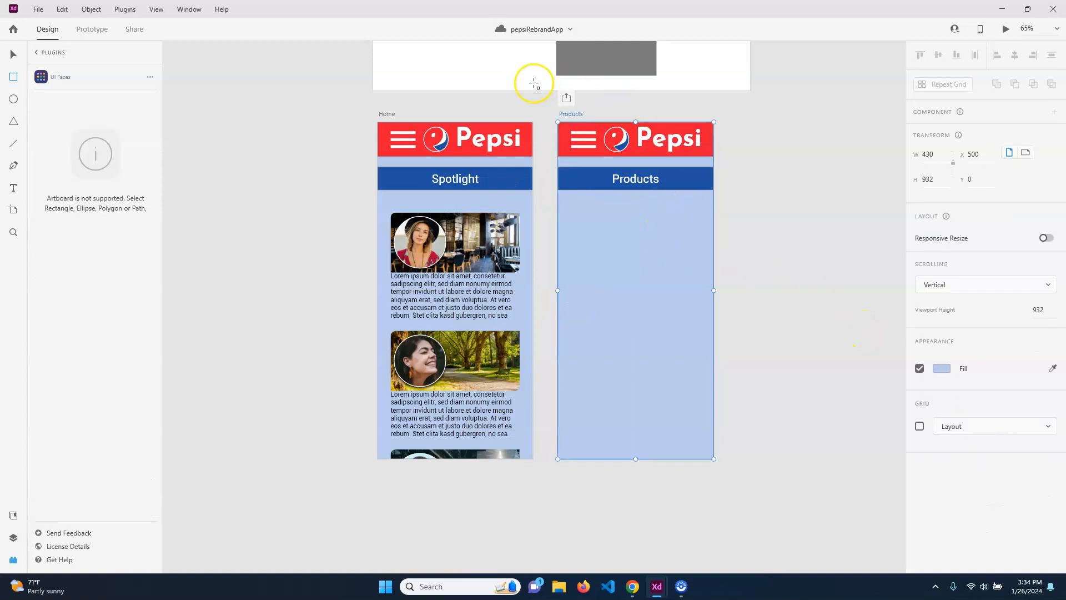
{"action": "left_click", "coordinate": [919, 426]}
Draw two side-by-side rectangles below the header, each spanning two grid columns.
{"action": "left_click", "coordinate": [13, 77]}
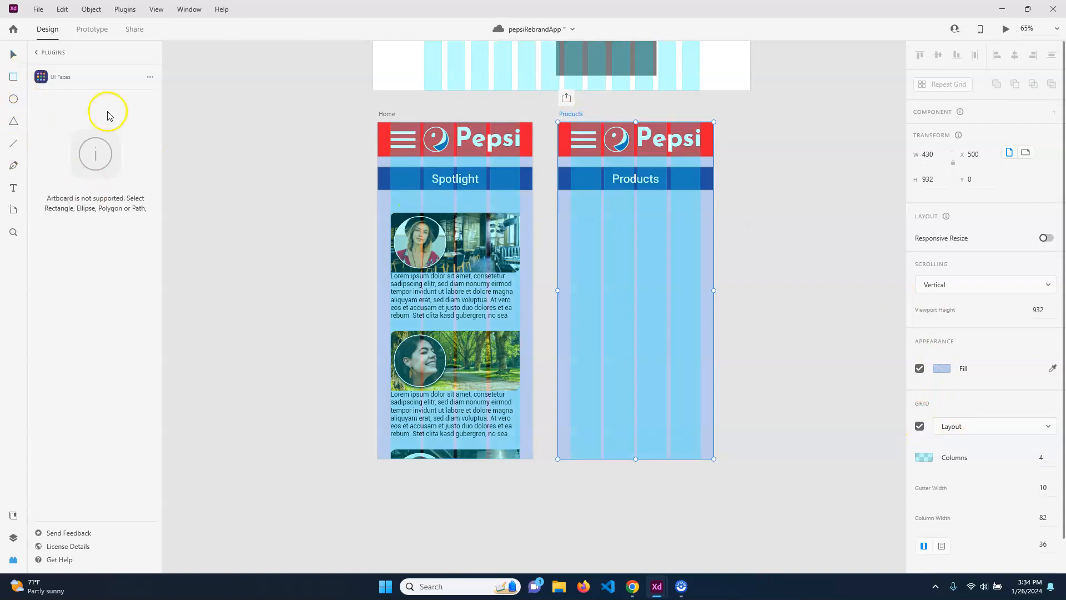
{"action": "mouse_move", "coordinate": [571, 216]}
{"action": "left_mouse_down"}
{"action": "mouse_move", "coordinate": [609, 233]}
{"action": "mouse_move", "coordinate": [640, 281]}
{"action": "mouse_move", "coordinate": [634, 289]}
{"action": "left_mouse_up"}
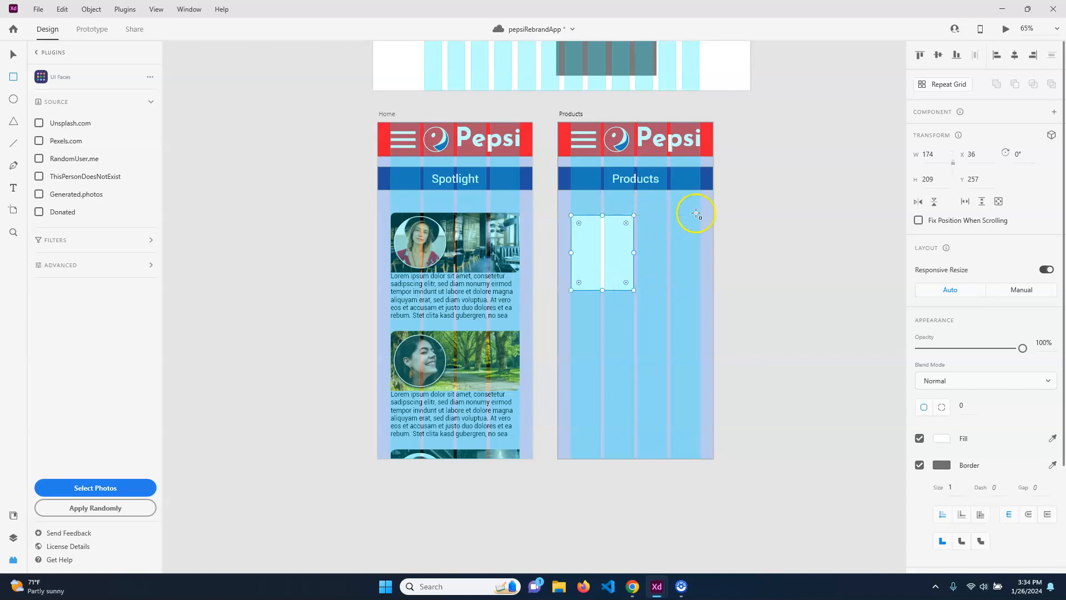
{"action": "left_click_drag", "start_coordinate": [701, 216], "coordinate": [638, 292]}
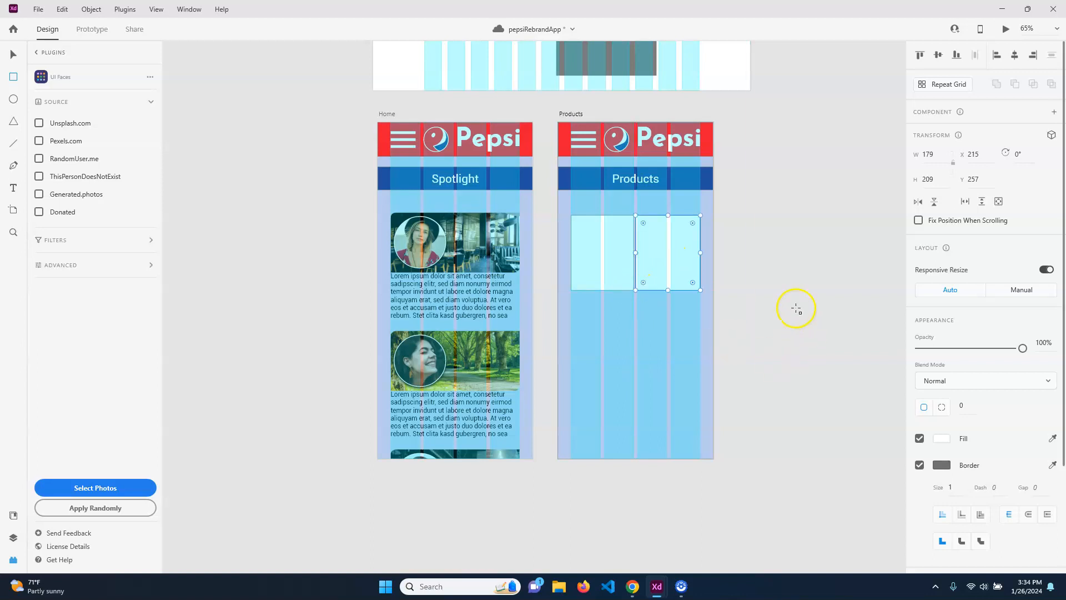
Fill the left rectangle with a random face photo via UI Faces.
{"action": "left_click", "coordinate": [13, 54]}
{"action": "left_click", "coordinate": [599, 255]}
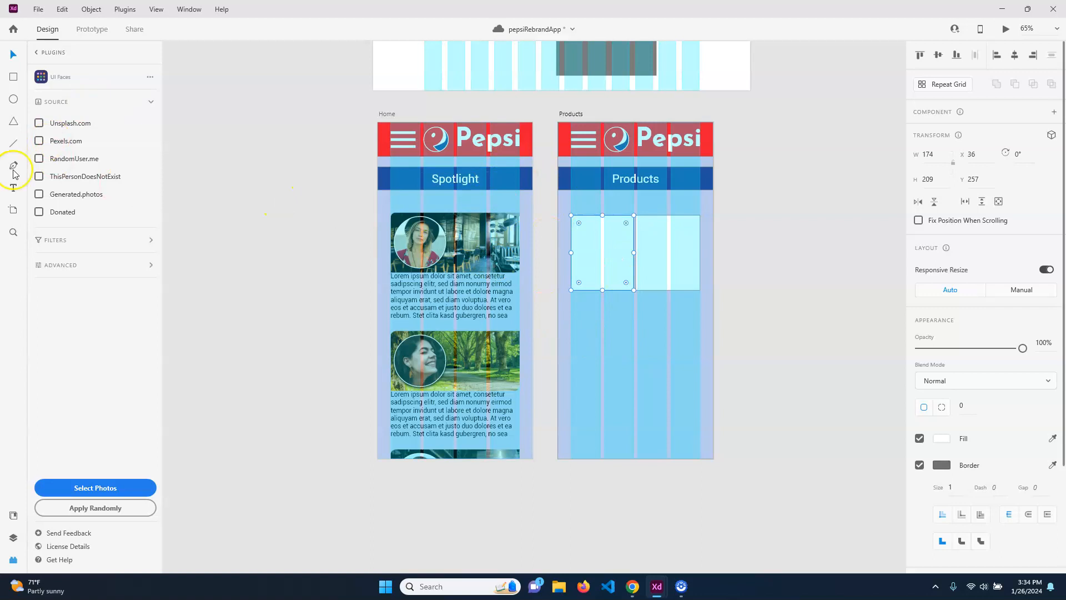
{"action": "left_click", "coordinate": [39, 123]}
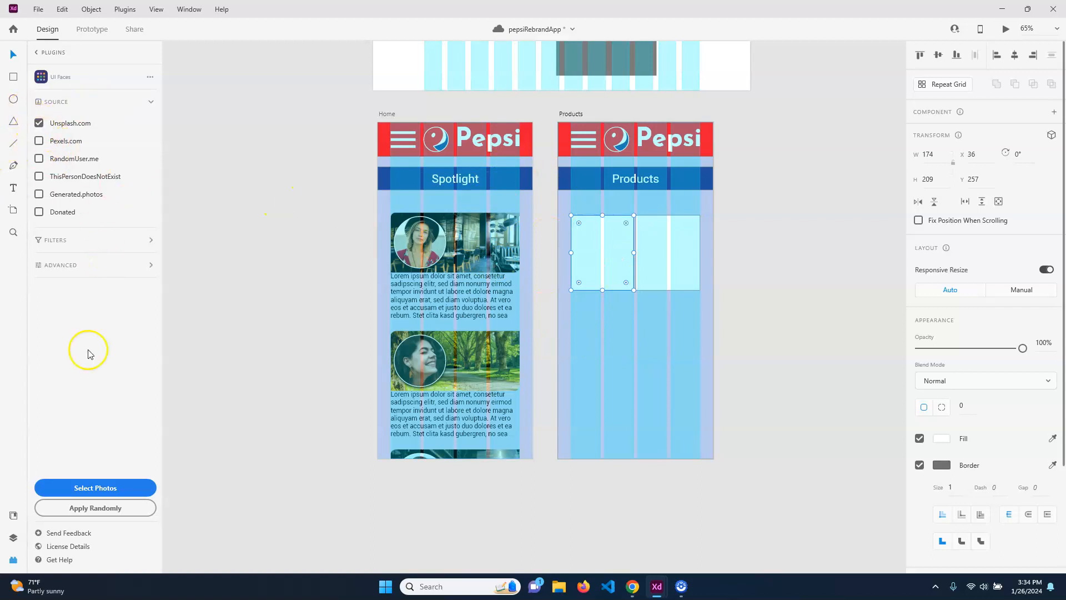
{"action": "left_click", "coordinate": [107, 506]}
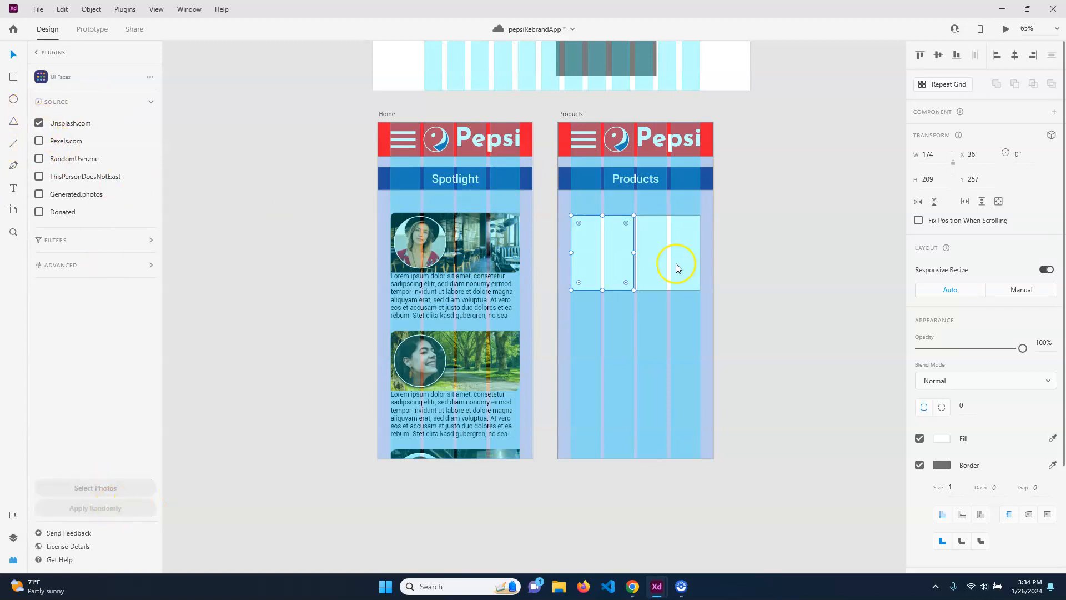
Fill the right rectangle with Lorem Ipsum placeholder text.
{"action": "left_click", "coordinate": [684, 247]}
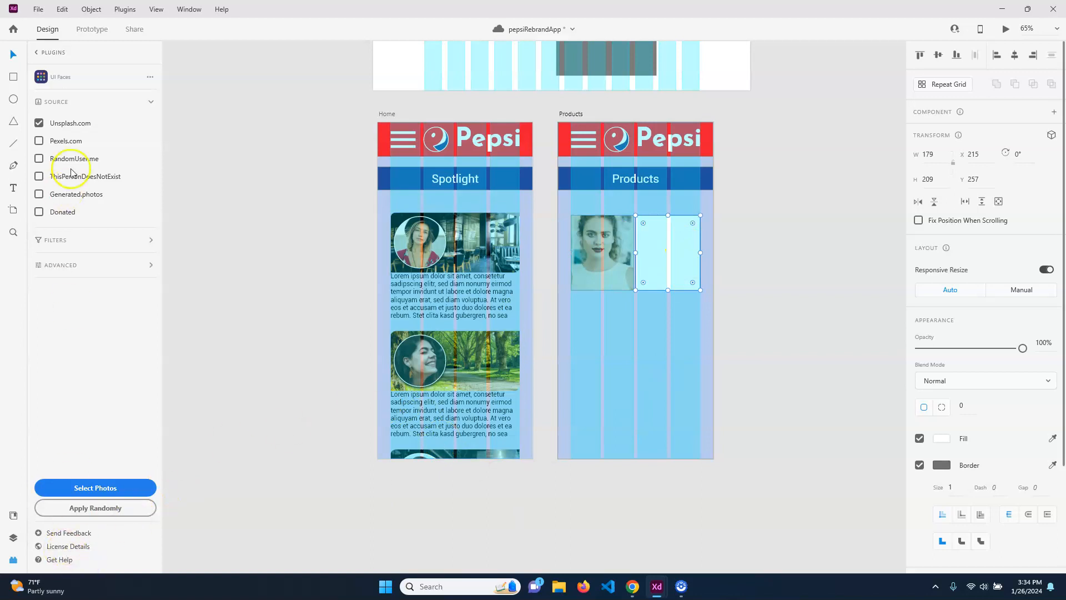
{"action": "left_click", "coordinate": [42, 53]}
{"action": "left_click", "coordinate": [107, 140]}
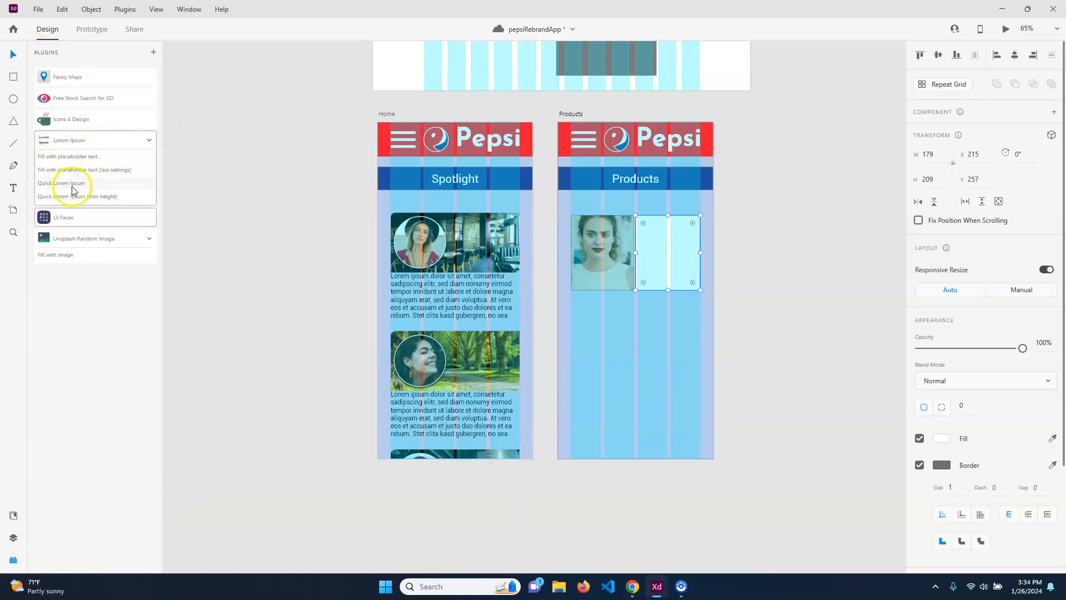
{"action": "left_click", "coordinate": [76, 183]}
Group the photo and text into a card and repeat it three times down the artboard.
{"action": "left_click", "coordinate": [812, 255]}
{"action": "left_click", "coordinate": [605, 269]}
{"action": "left_click", "coordinate": [682, 264], "text": "shift"}
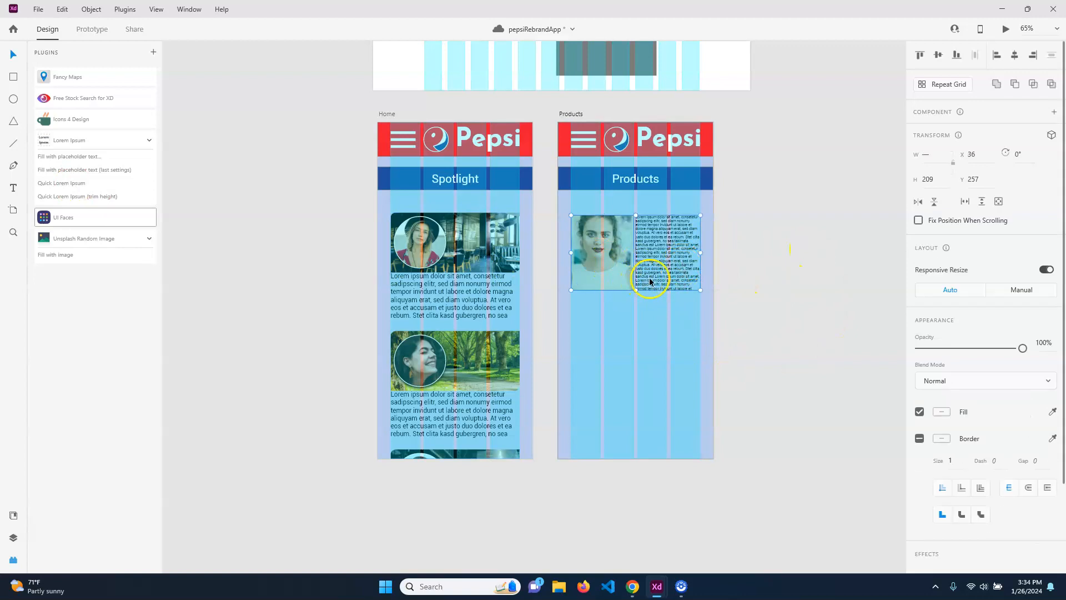
{"action": "key", "text": "ctrl+g"}
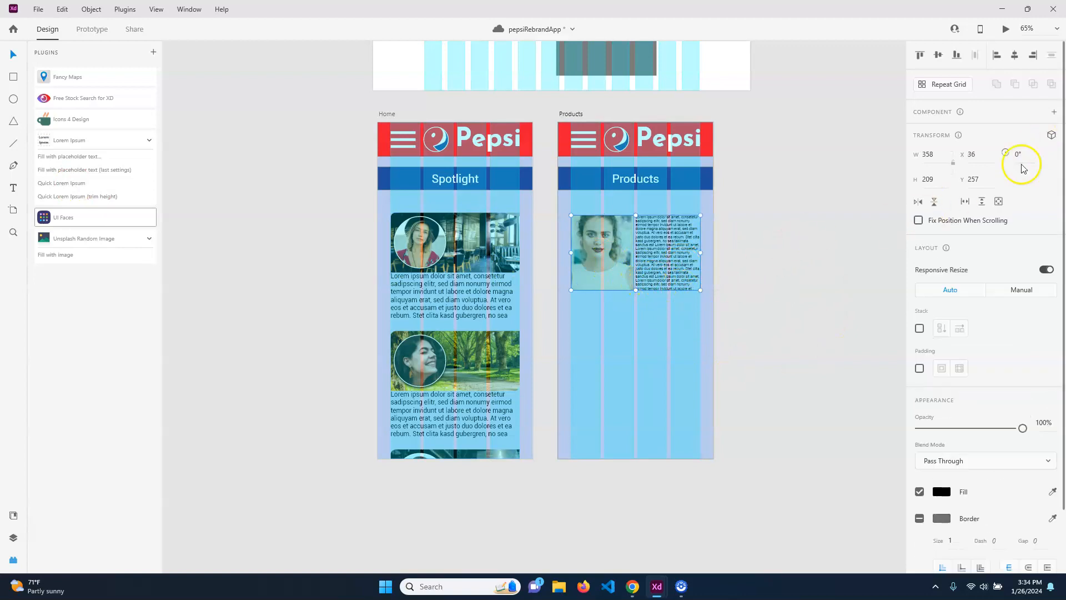
{"action": "left_click", "coordinate": [948, 83]}
{"action": "left_click_drag", "start_coordinate": [637, 291], "coordinate": [655, 446]}
{"action": "left_click", "coordinate": [792, 338]}
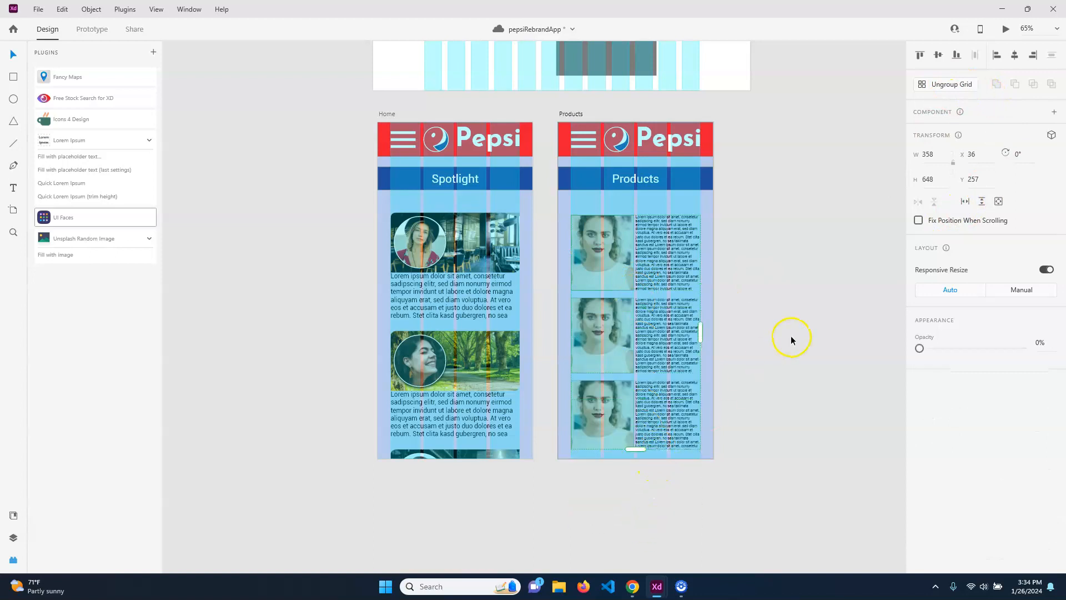
{"action": "left_click", "coordinate": [716, 253]}
Duplicate the Products artboard and name the copy AboutUs.
{"action": "left_click", "coordinate": [572, 114]}
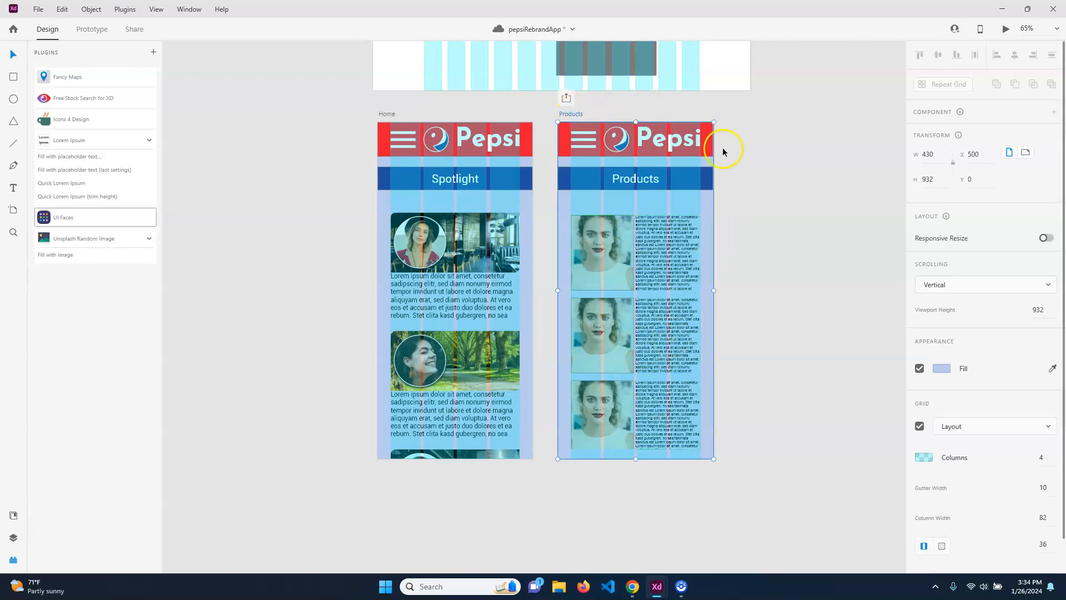
{"action": "key", "text": "ctrl+d"}
{"action": "double_click", "coordinate": [767, 114]}
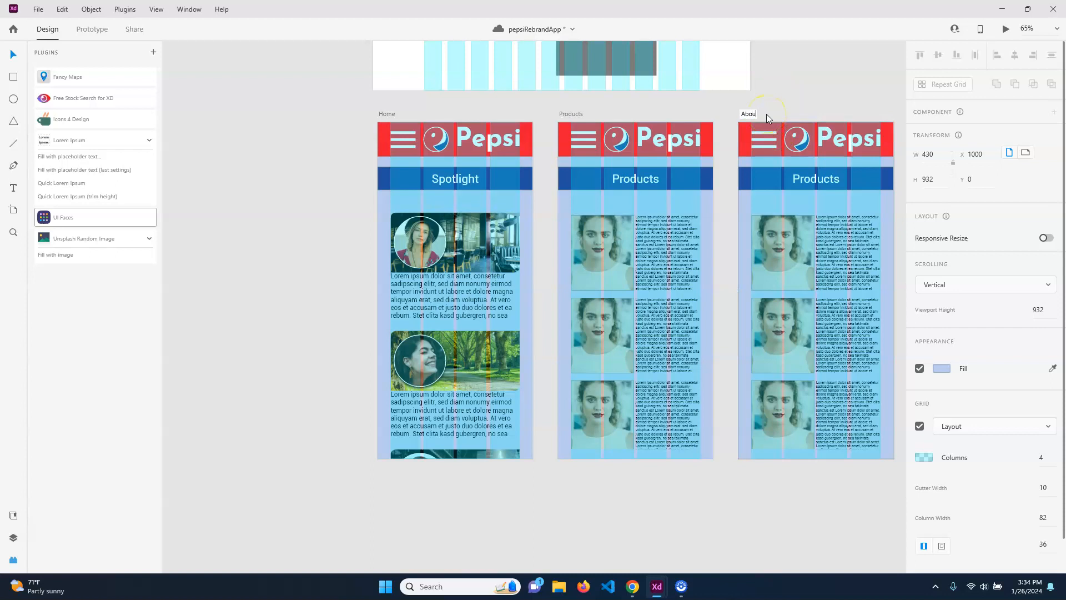
{"action": "type", "text": "AboutUs"}
{"action": "key", "text": "Return"}
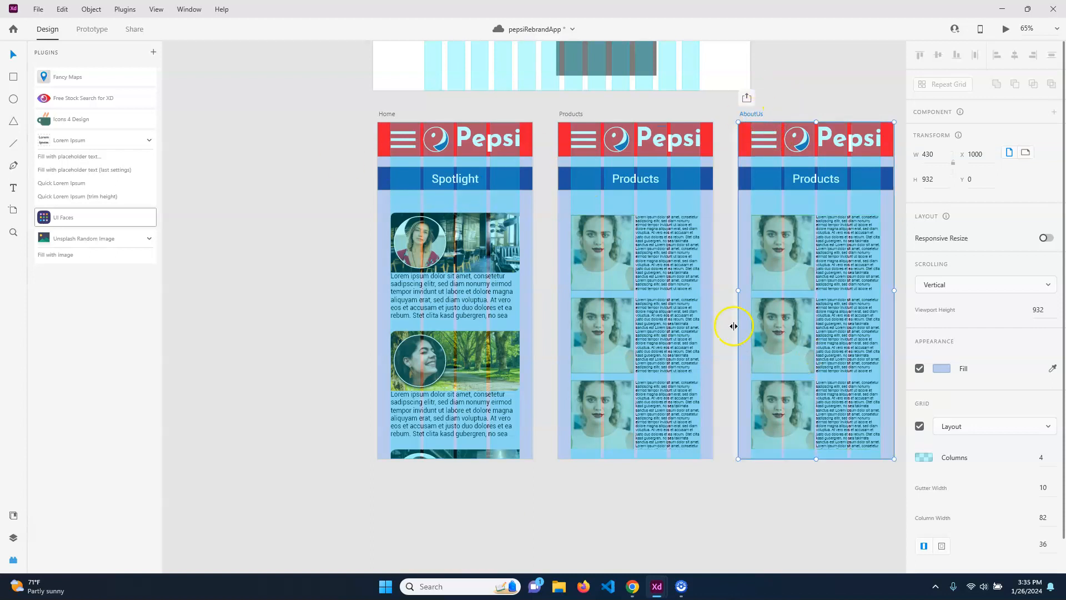
Change the AboutUs header to About Us and delete the repeated photo cards.
{"action": "scroll", "coordinate": [737, 285], "scroll_direction": "right", "scroll_amount": 5}
{"action": "double_click", "coordinate": [683, 161]}
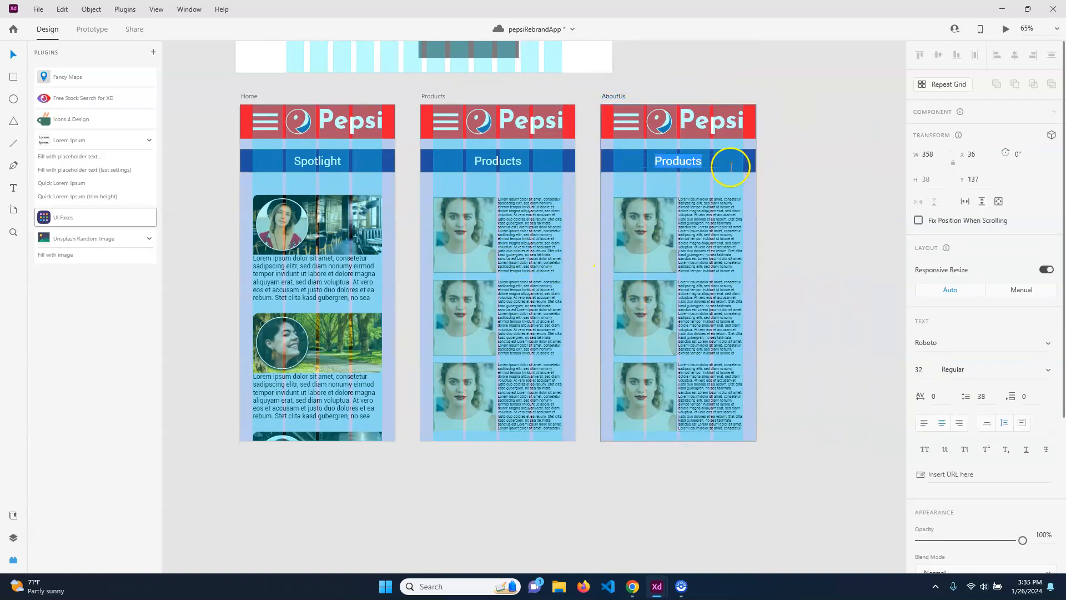
{"action": "type", "text": "About Us"}
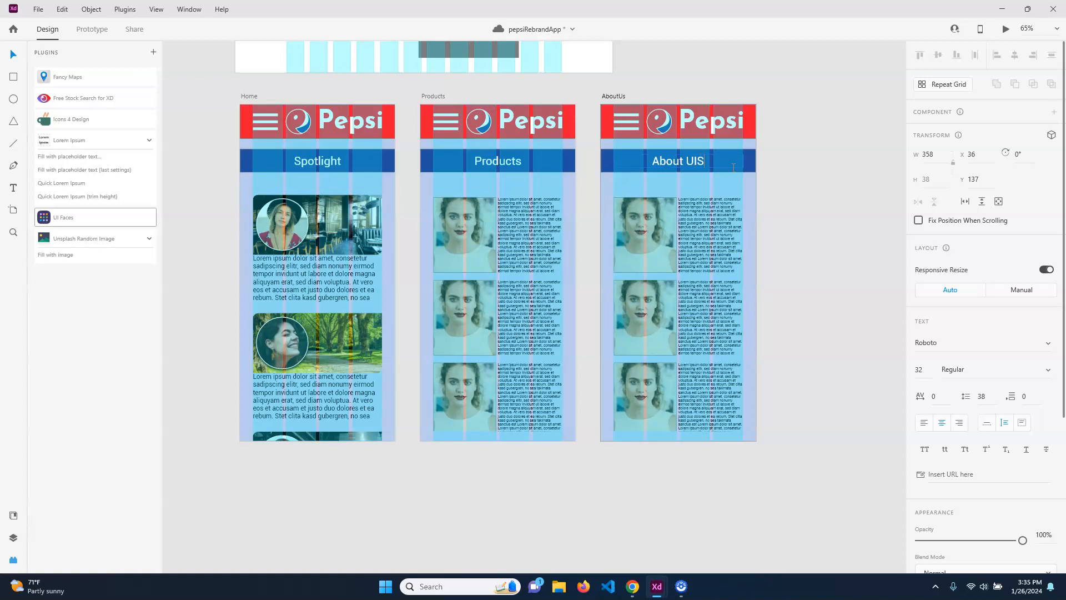
{"action": "key", "text": "Escape"}
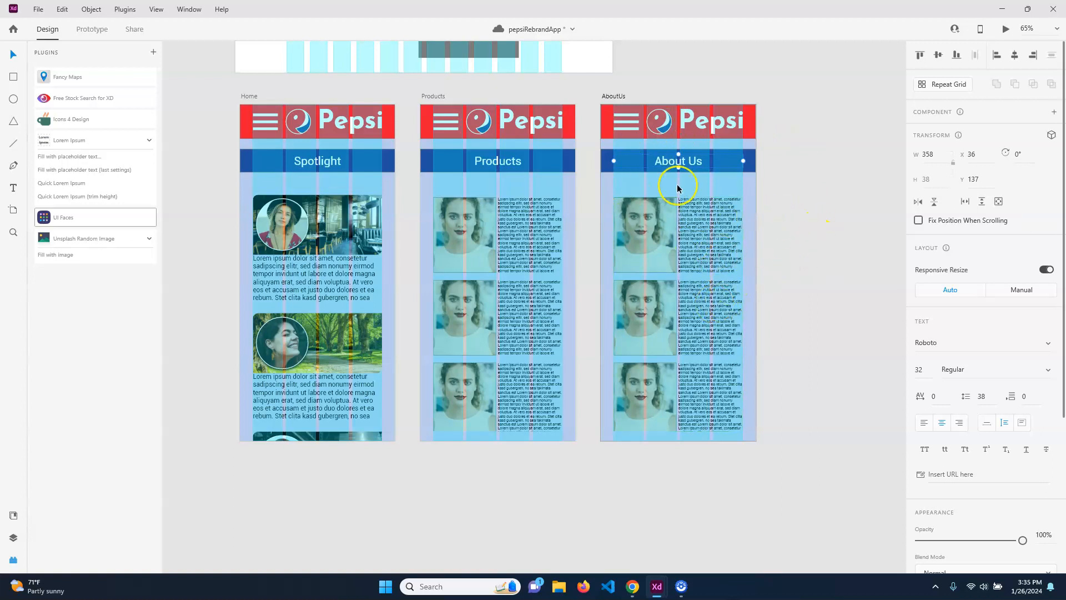
{"action": "left_click", "coordinate": [645, 232]}
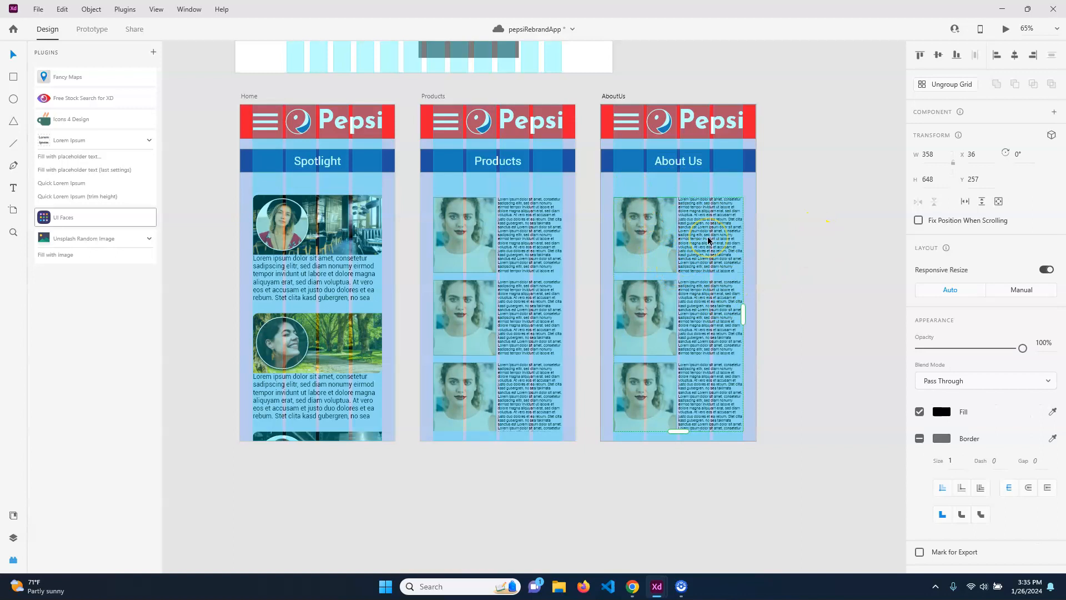
{"action": "key", "text": "Delete"}
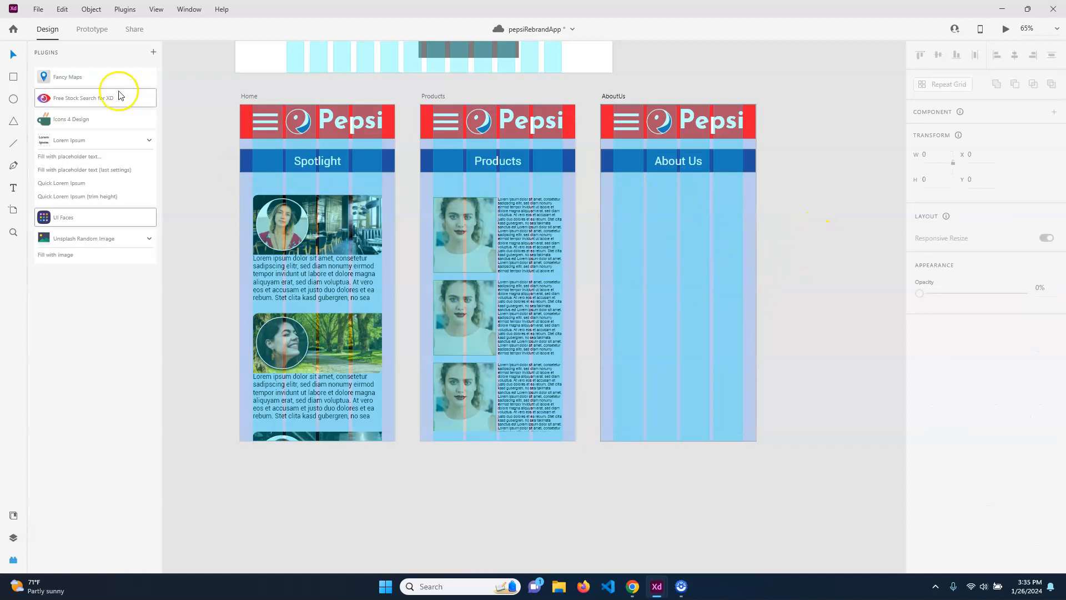
{"action": "left_click", "coordinate": [38, 10]}
{"action": "left_click", "coordinate": [100, 276]}
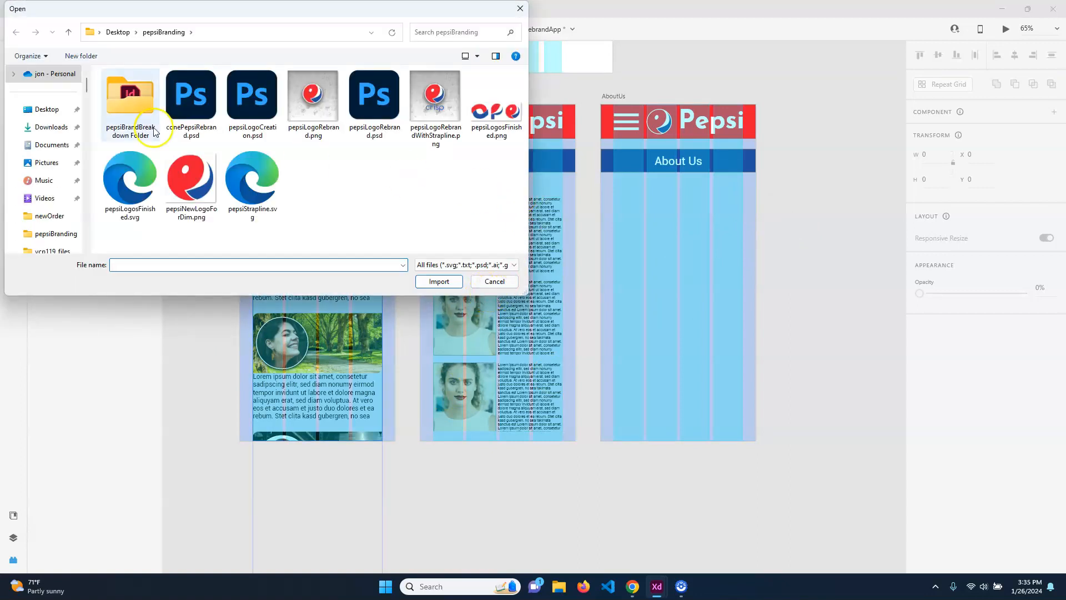
{"action": "left_click", "coordinate": [46, 115]}
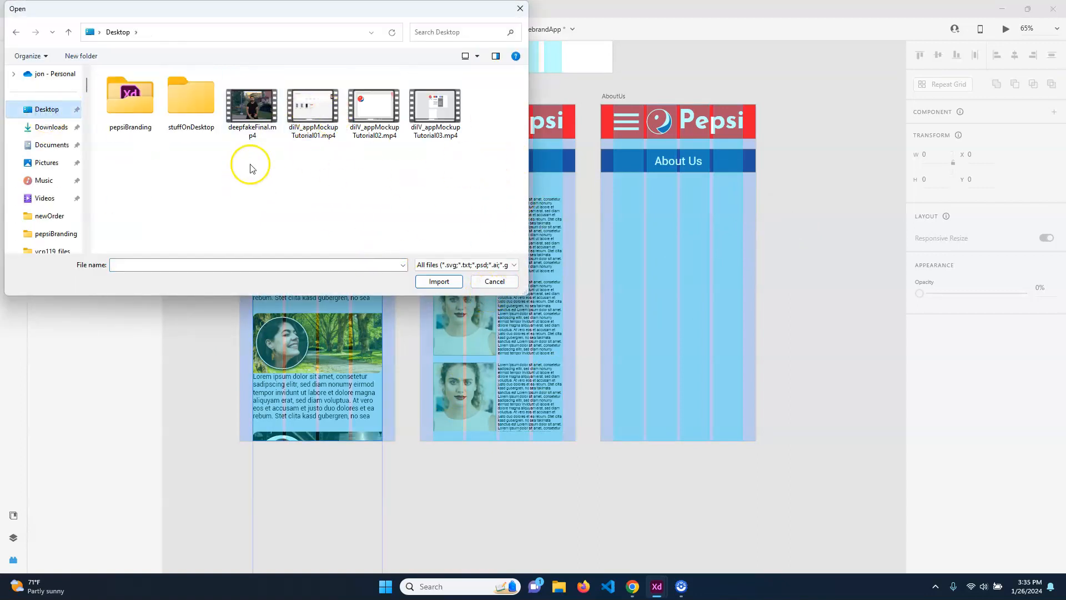
{"action": "left_click", "coordinate": [252, 111]}
{"action": "left_click", "coordinate": [435, 281]}
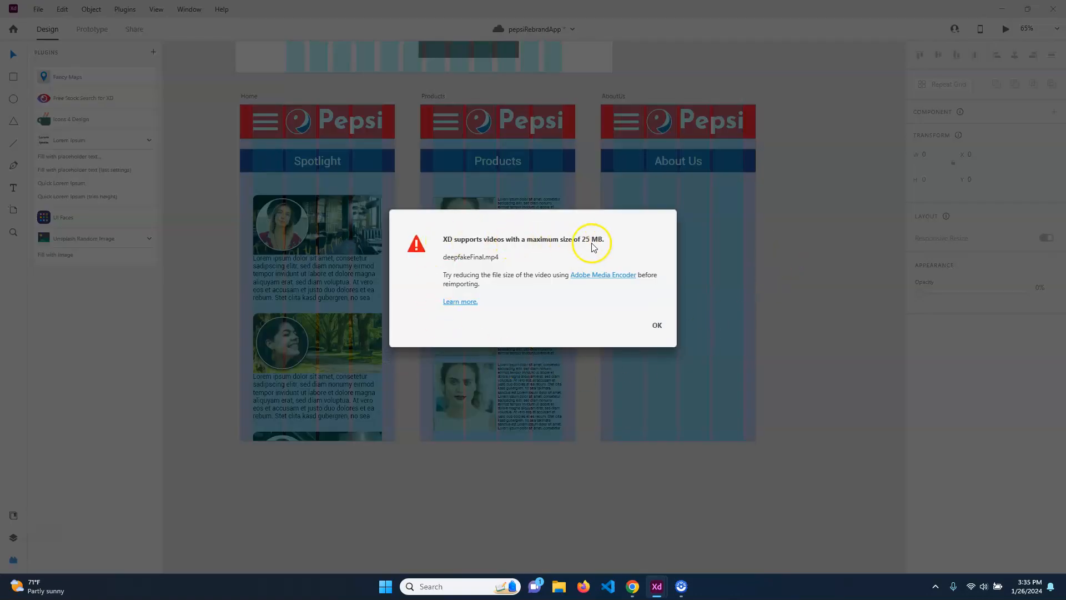
{"action": "left_click", "coordinate": [659, 326]}
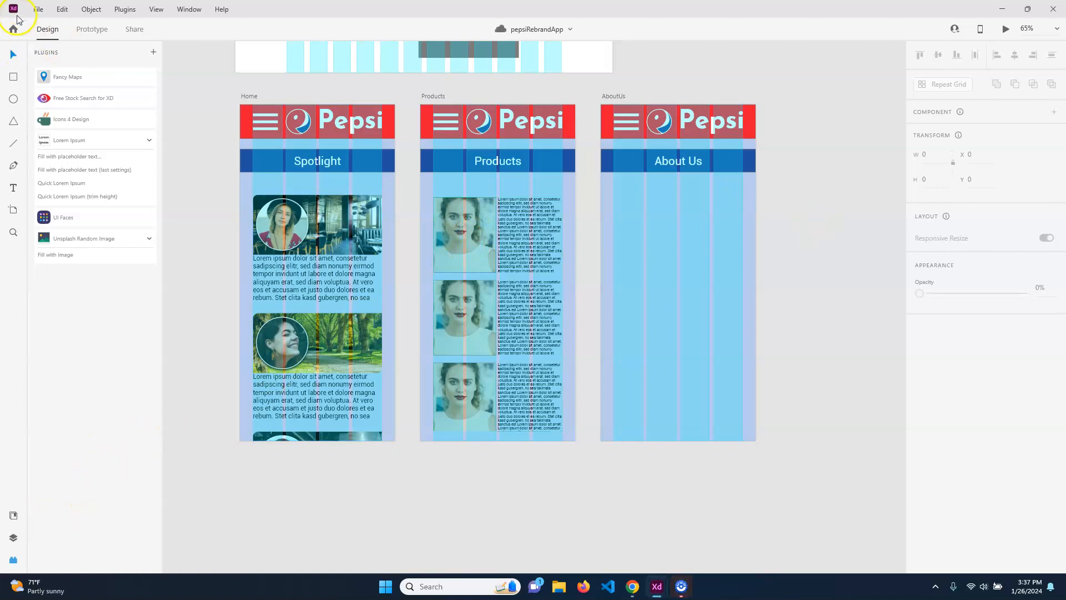
Import the 8808_01.14-02.13.mp4 video into the design.
{"action": "left_click", "coordinate": [38, 9]}
{"action": "left_click", "coordinate": [88, 274]}
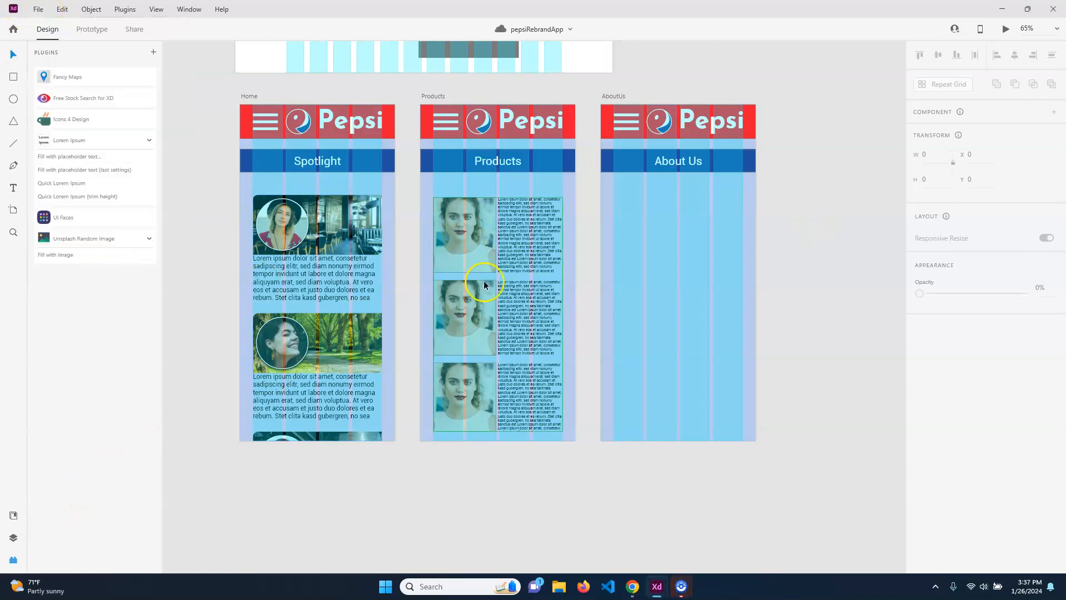
{"action": "left_click", "coordinate": [251, 106]}
{"action": "left_click", "coordinate": [438, 281]}
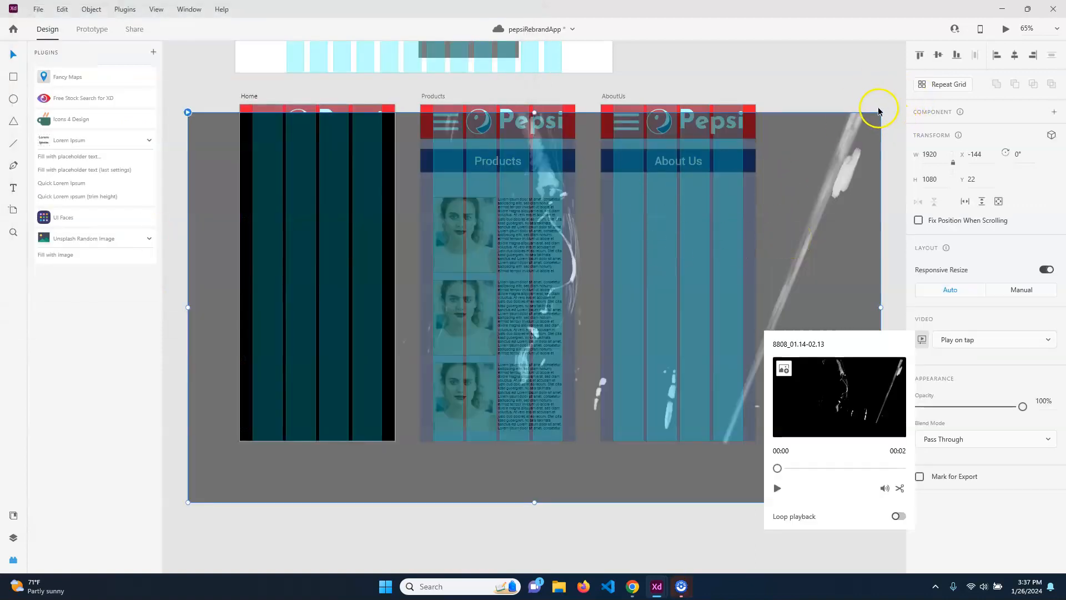
Resize the video to 361 × 203 beneath the About Us banner.
{"action": "left_click_drag", "start_coordinate": [881, 112], "coordinate": [644, 222]}
{"action": "left_click_drag", "start_coordinate": [719, 253], "coordinate": [739, 281]}
{"action": "left_click", "coordinate": [837, 292]}
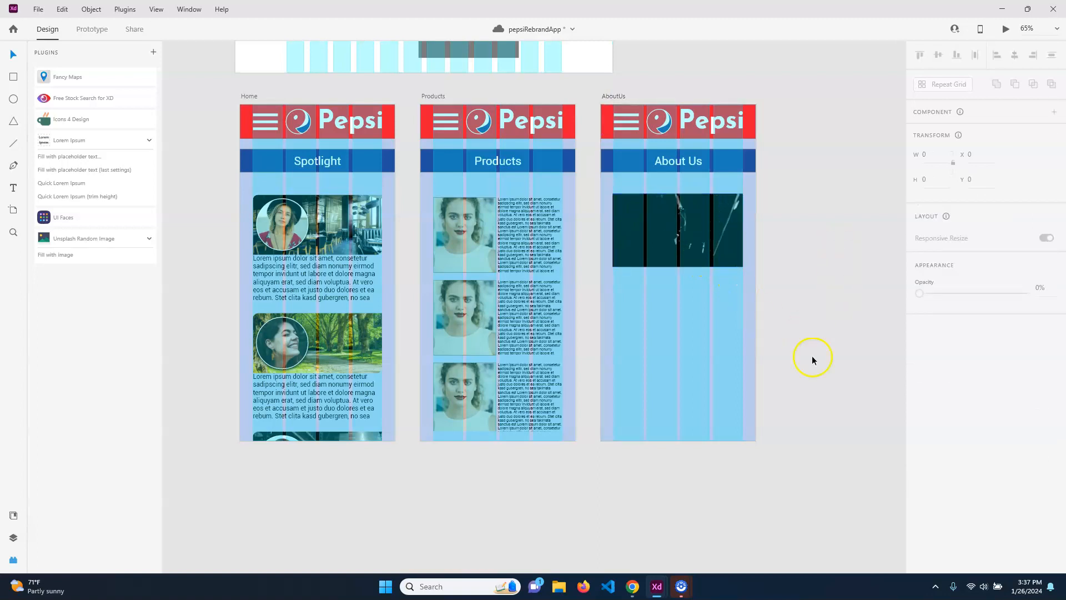
{"action": "left_click", "coordinate": [643, 240]}
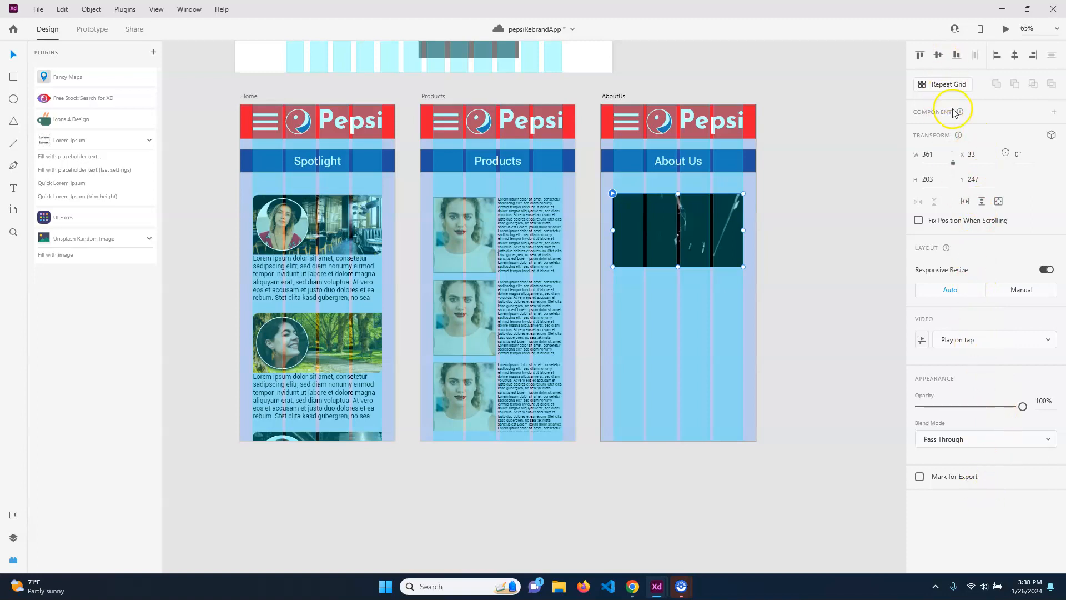
{"action": "left_click", "coordinate": [1007, 340]}
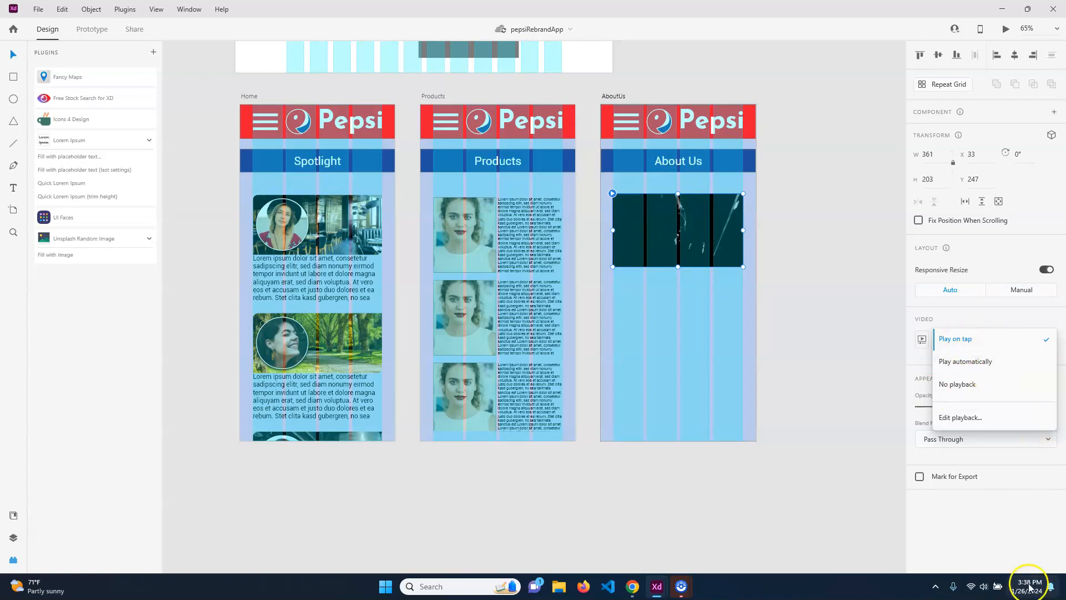
{"action": "left_click", "coordinate": [986, 530]}
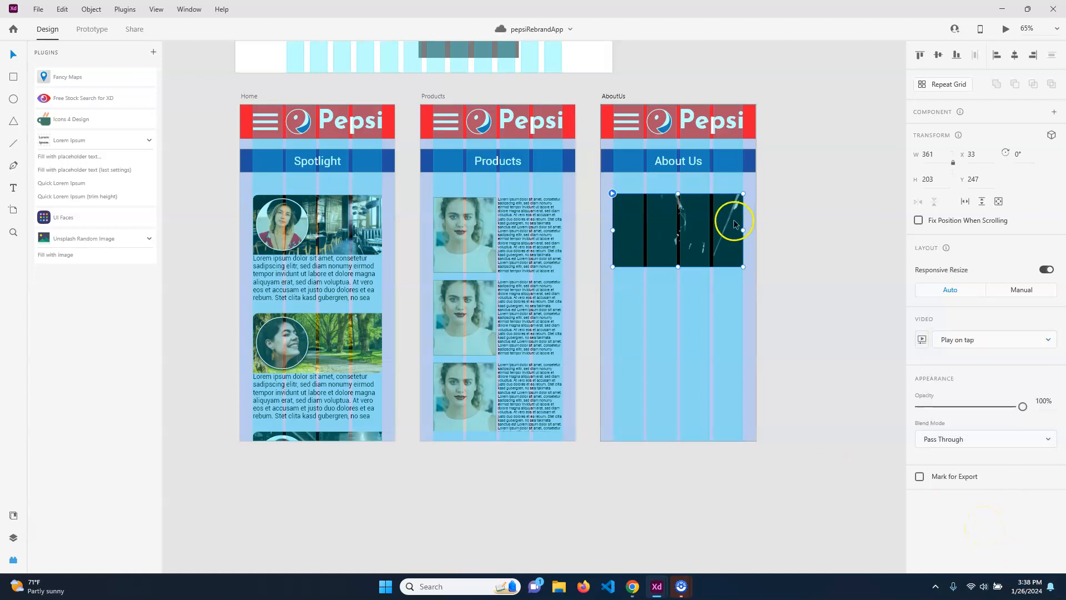
{"action": "left_click", "coordinate": [807, 371]}
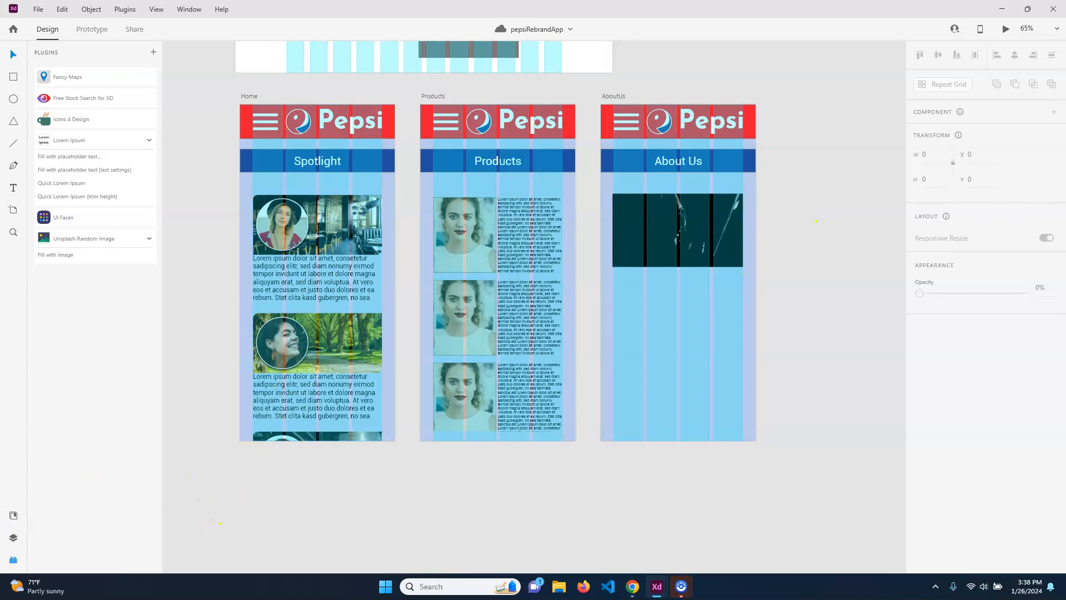
Turn off the layout grid overlay on the AboutUs artboard.
{"action": "left_click", "coordinate": [615, 97]}
{"action": "left_click", "coordinate": [919, 425]}
{"action": "left_click", "coordinate": [822, 225]}
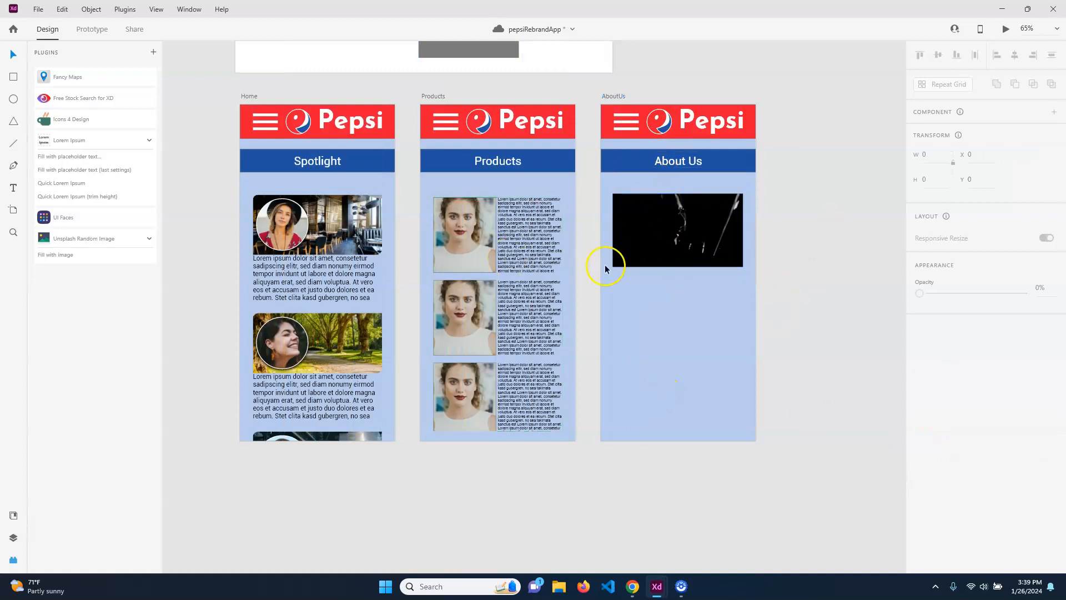
Preview the Home and Products artboards.
{"action": "left_click", "coordinate": [250, 96]}
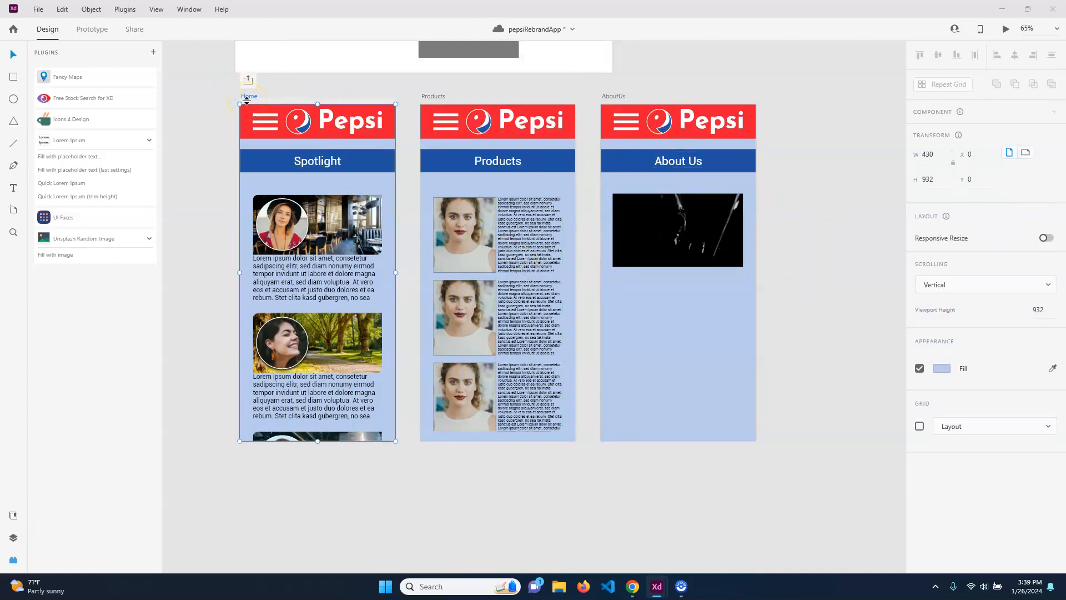
{"action": "key", "text": "ctrl+Return"}
{"action": "scroll", "coordinate": [203, 332], "scroll_direction": "down", "scroll_amount": 5}
{"action": "scroll", "coordinate": [202, 331], "scroll_direction": "up", "scroll_amount": 5}
{"action": "left_click", "coordinate": [292, 42]}
{"action": "left_click", "coordinate": [433, 96]}
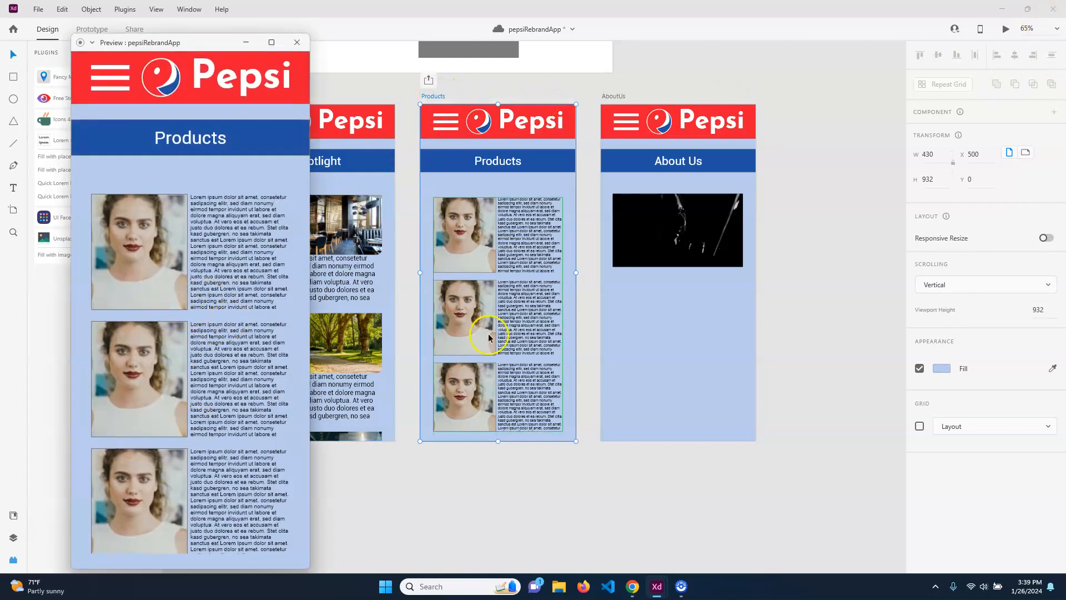
{"action": "left_click", "coordinate": [297, 43]}
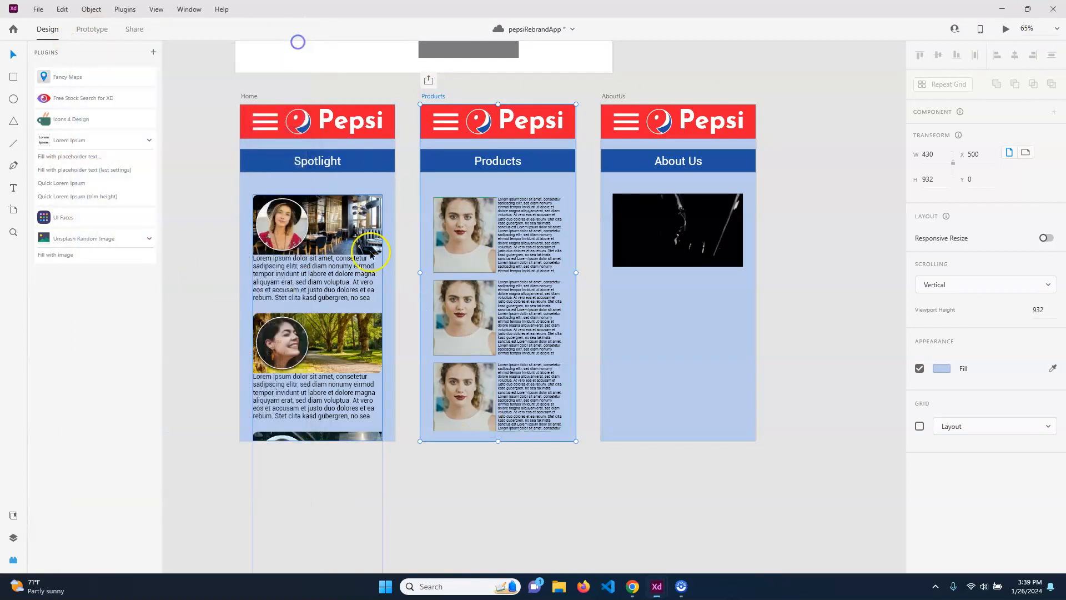
{"action": "left_click", "coordinate": [653, 337]}
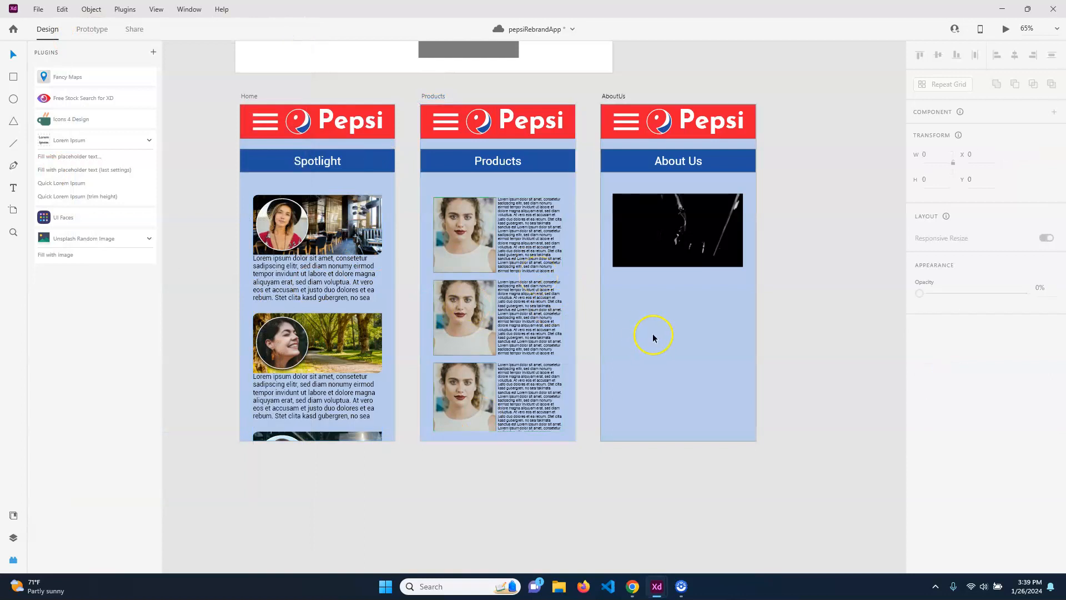
Preview the AboutUs artboard and play its video.
{"action": "left_click", "coordinate": [614, 97]}
{"action": "key", "text": "ctrl+Return"}
{"action": "left_click", "coordinate": [226, 245]}
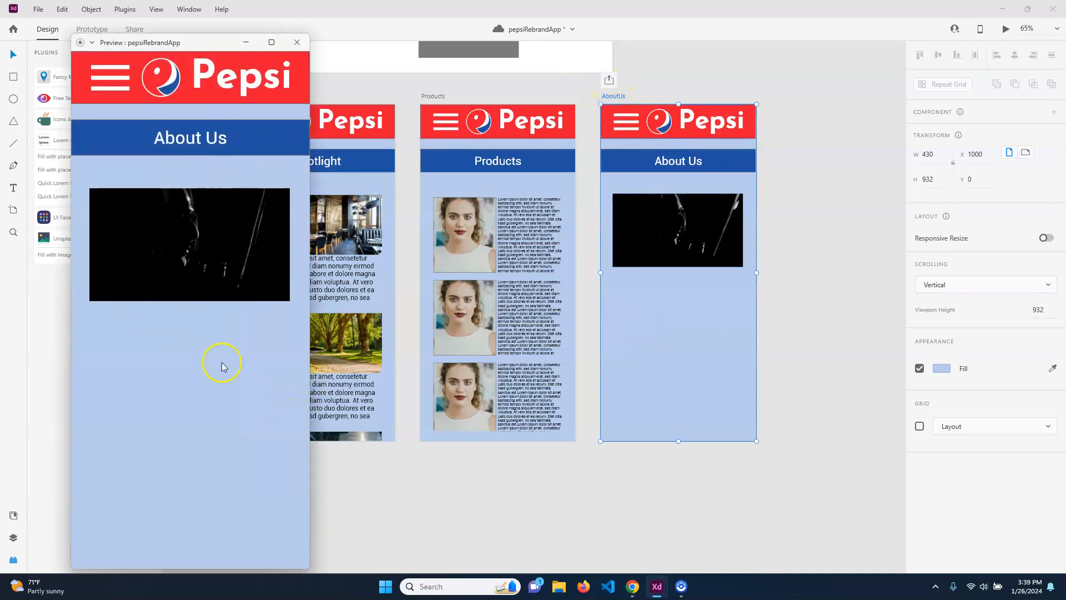
{"action": "left_click", "coordinate": [298, 42]}
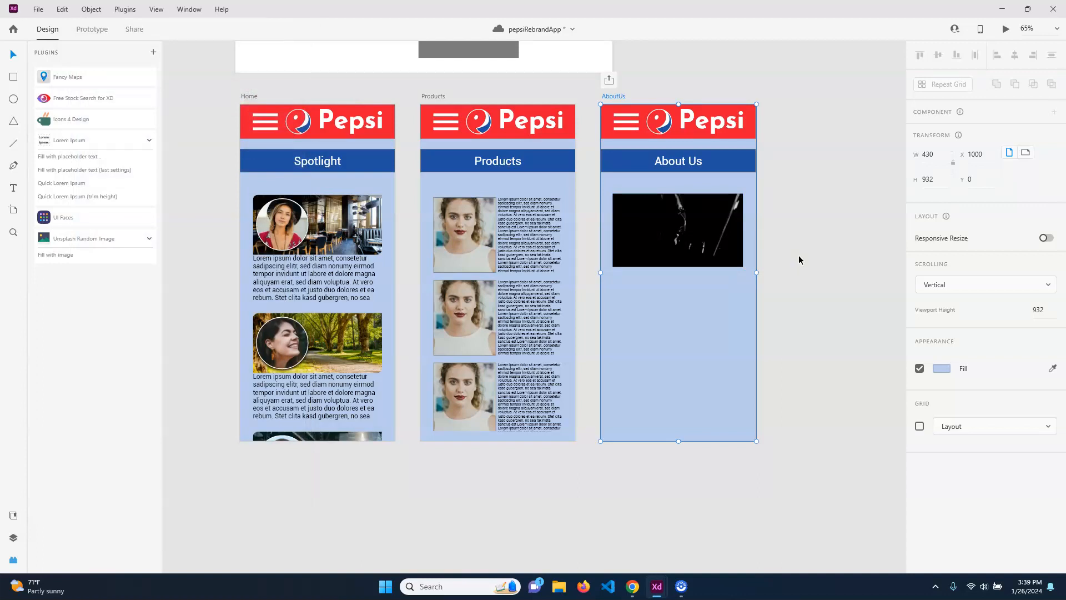
{"action": "left_click_drag", "start_coordinate": [216, 176], "coordinate": [407, 186]}
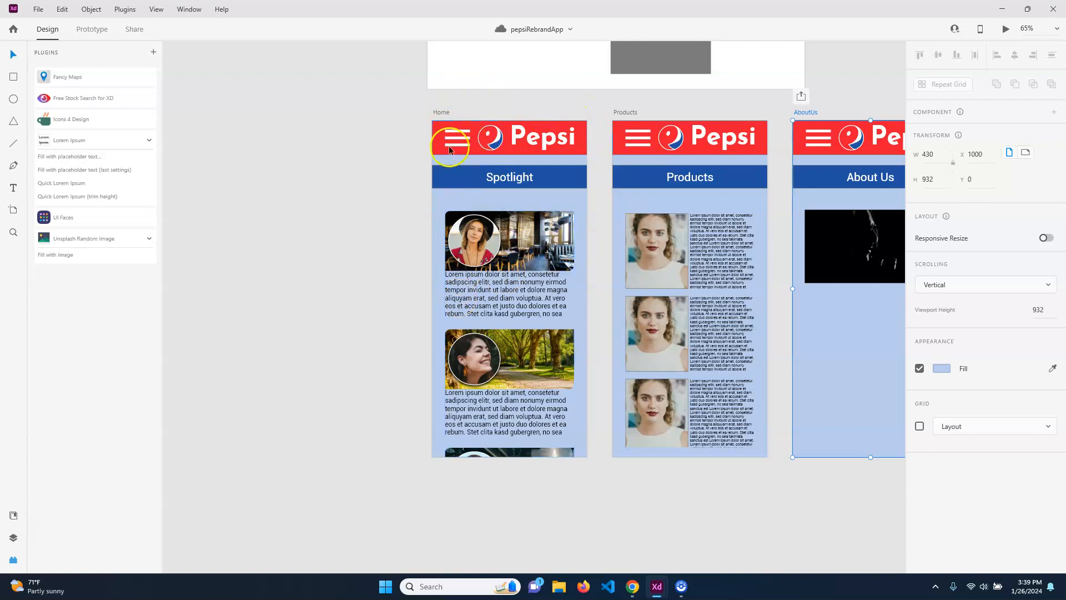
Duplicate the Home artboard and place the copy just left of Home.
{"action": "left_click", "coordinate": [440, 112]}
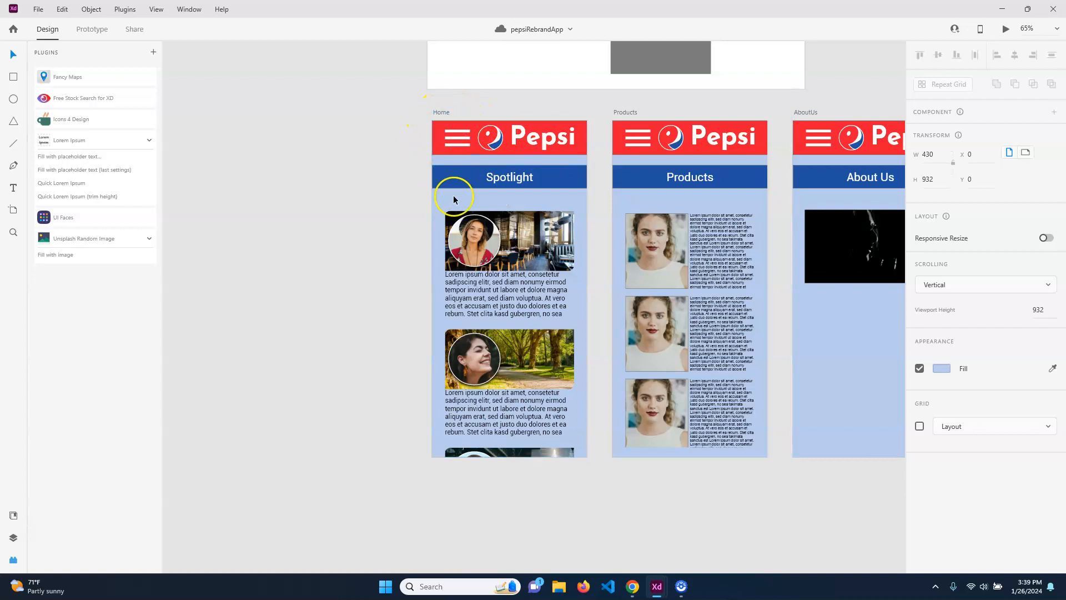
{"action": "key", "text": "ctrl+d"}
{"action": "left_click_drag", "start_coordinate": [393, 249], "coordinate": [753, 254]}
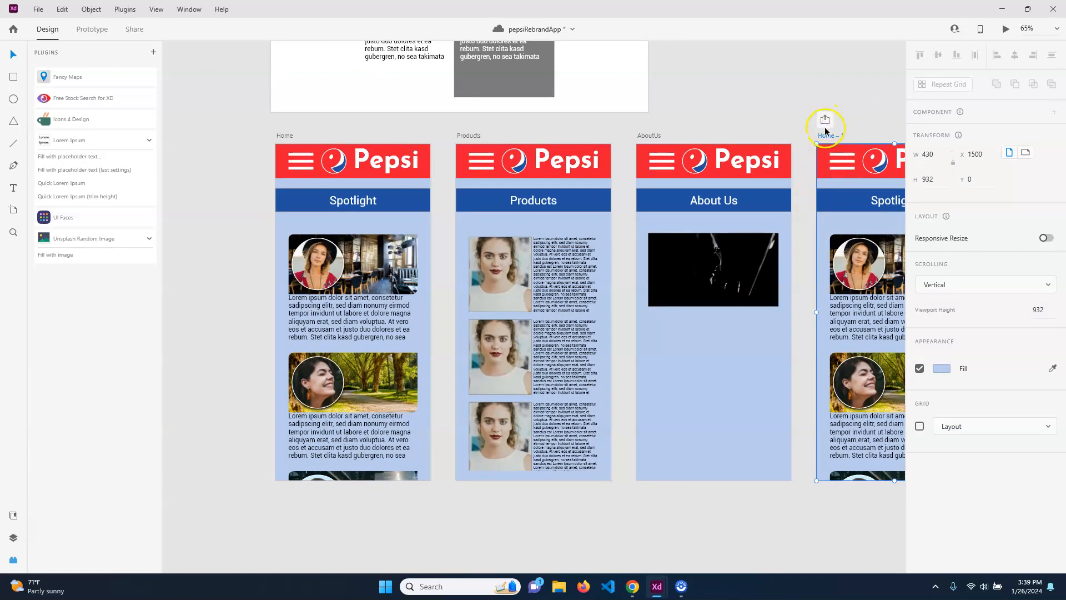
{"action": "left_click_drag", "start_coordinate": [831, 135], "coordinate": [181, 135]}
{"action": "left_click_drag", "start_coordinate": [265, 107], "coordinate": [430, 121]}
Rename the copy Menu and delete everything below its Pepsi header.
{"action": "double_click", "coordinate": [345, 150]}
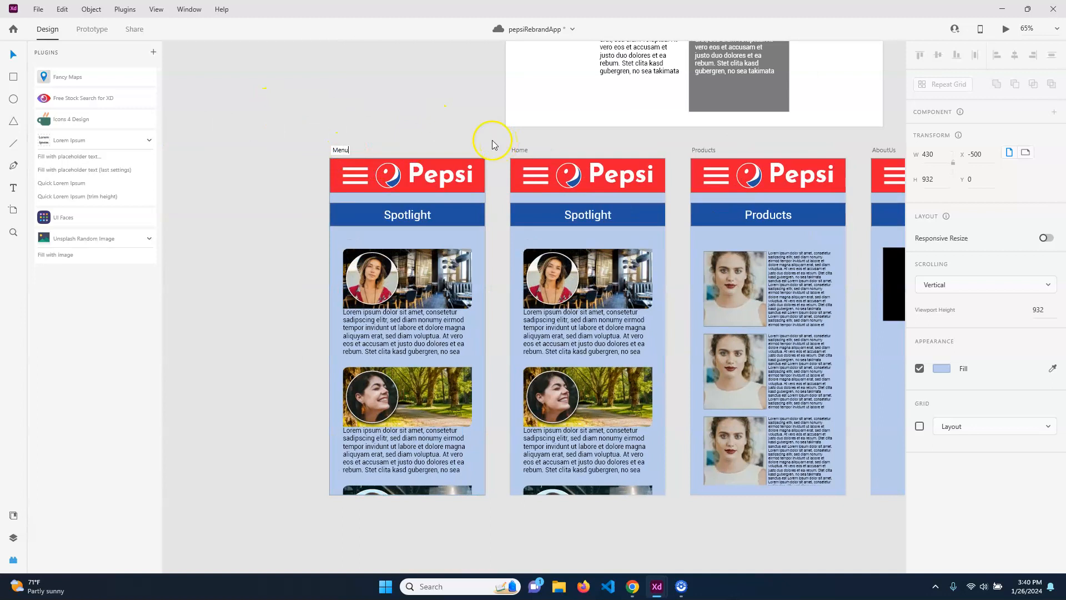
{"action": "left_click", "coordinate": [354, 216]}
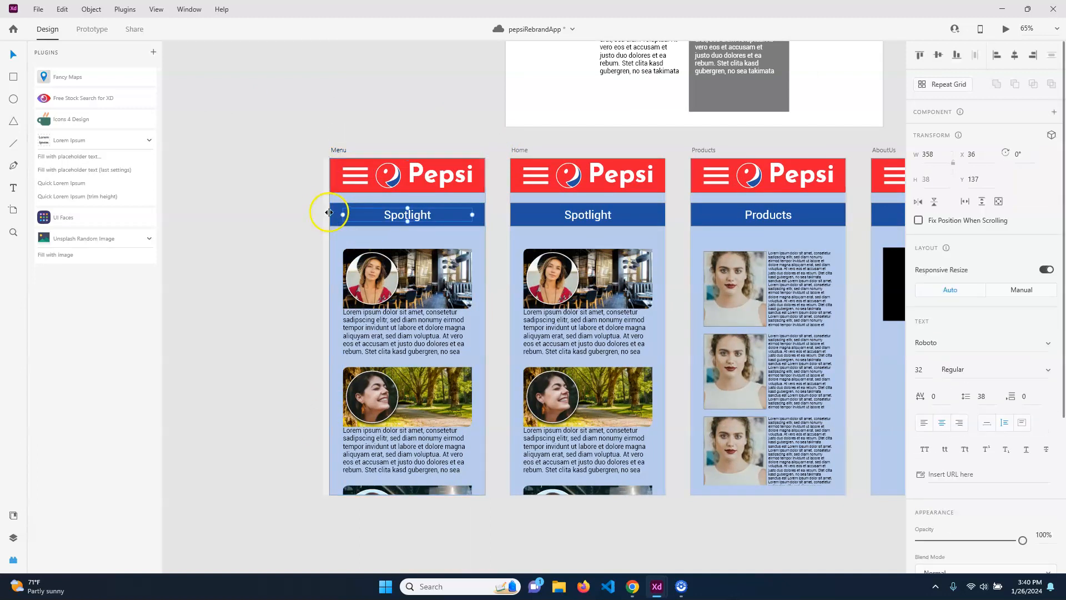
{"action": "left_click_drag", "start_coordinate": [278, 522], "coordinate": [502, 200]}
{"action": "key", "text": "Delete"}
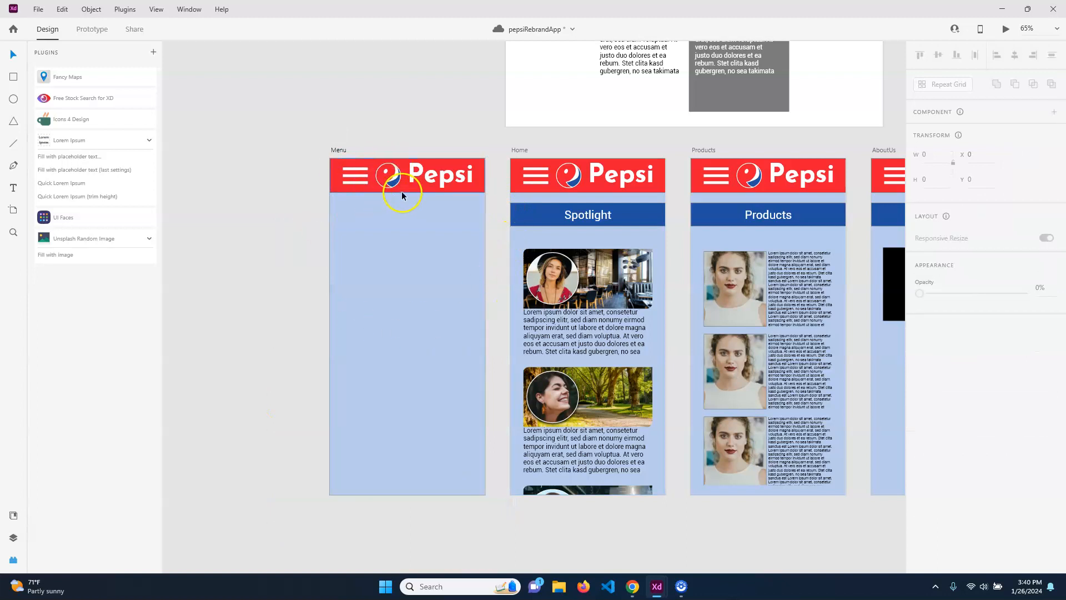
{"action": "left_click", "coordinate": [402, 190]}
Stretch the red header down into a panel and add a 'Products' text label in it.
{"action": "left_click_drag", "start_coordinate": [407, 193], "coordinate": [410, 301]}
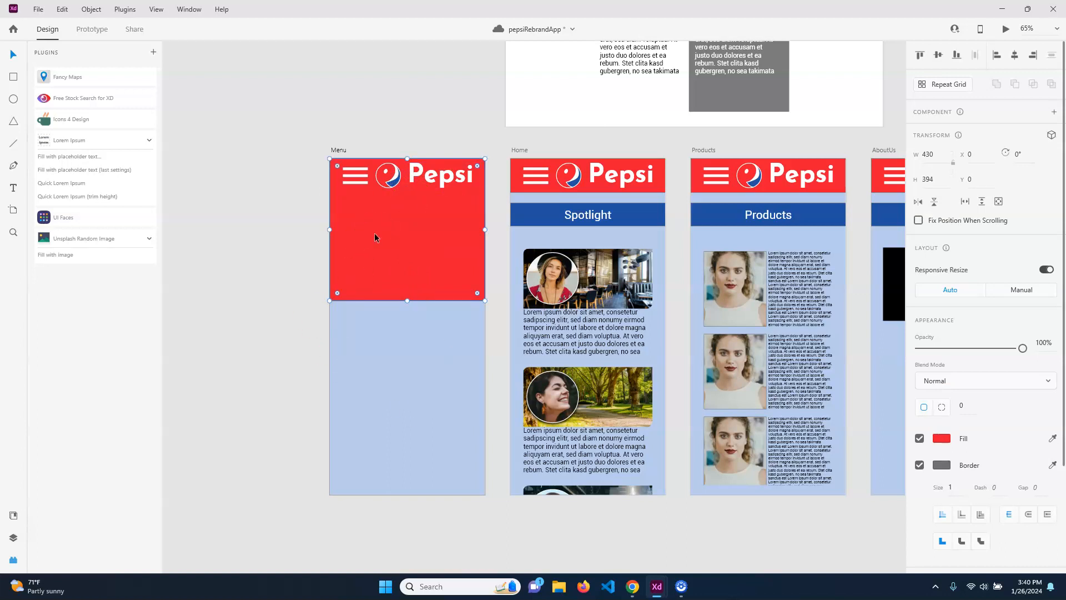
{"action": "left_click", "coordinate": [277, 197]}
{"action": "left_click", "coordinate": [13, 188]}
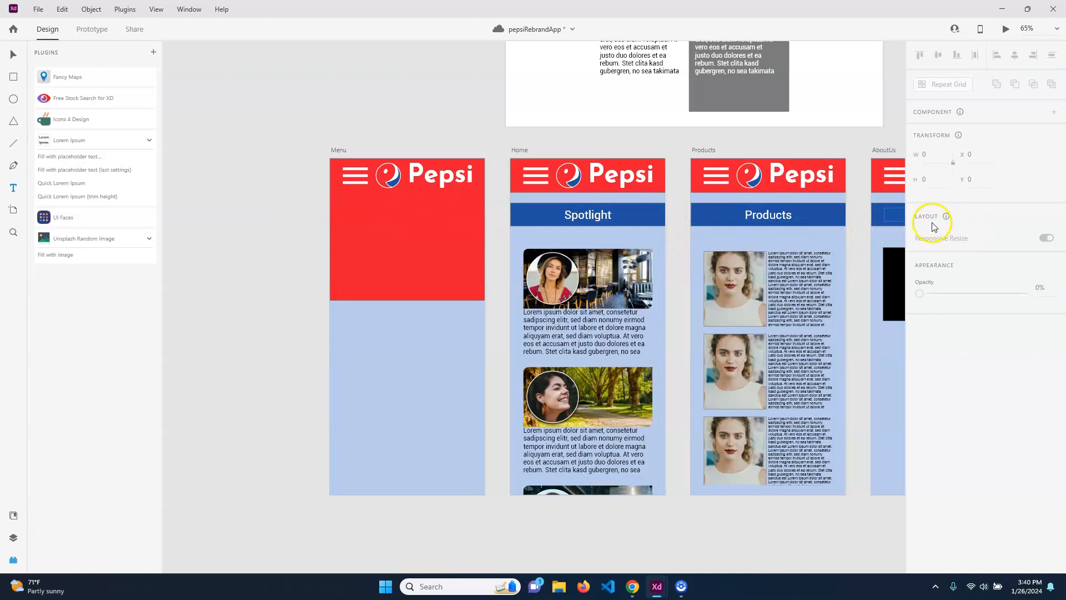
{"action": "left_click", "coordinate": [356, 236]}
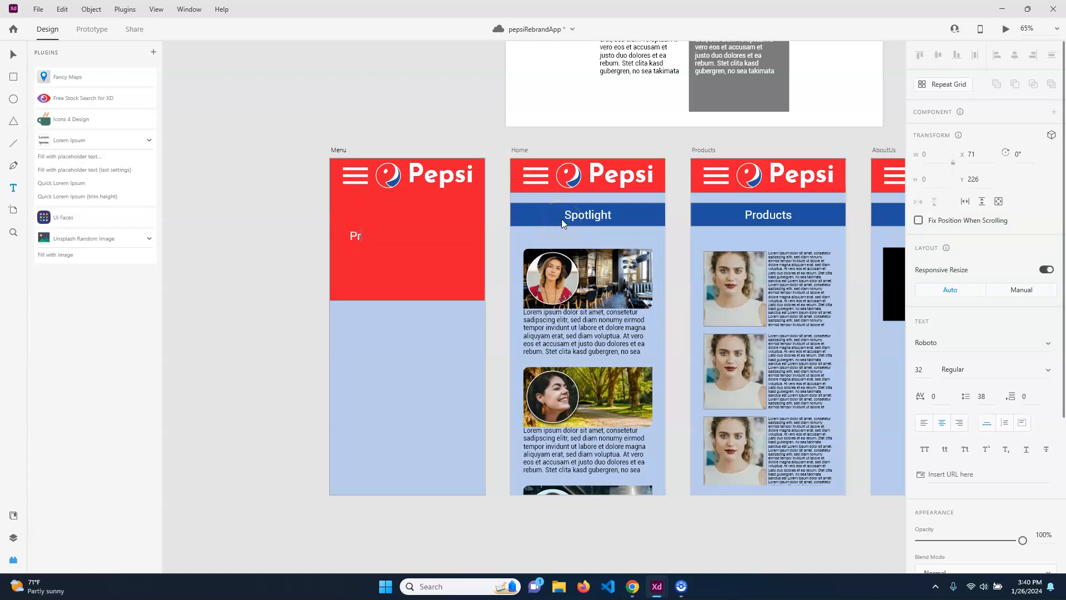
{"action": "type", "text": "Products"}
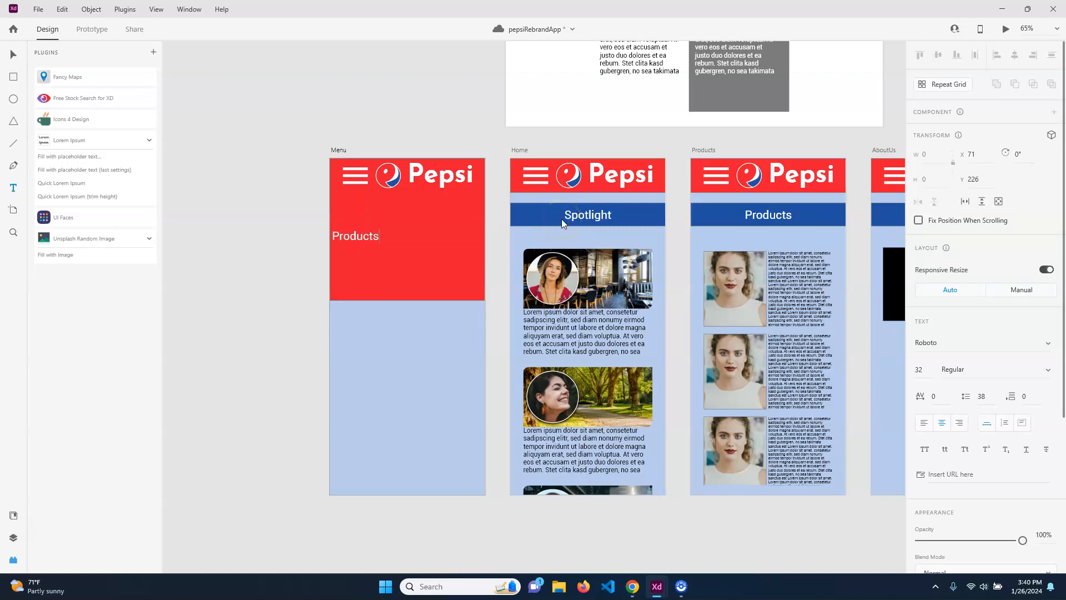
{"action": "left_click", "coordinate": [13, 55]}
{"action": "left_click_drag", "start_coordinate": [357, 241], "coordinate": [397, 226]}
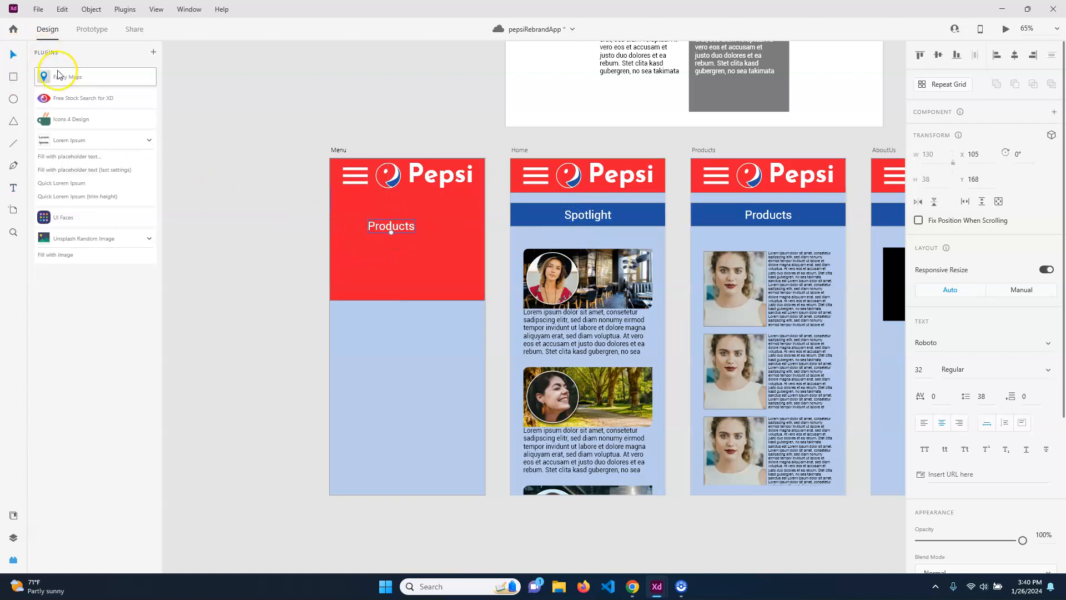
Apply the P Dark character style to Products and set its font size to 32.
{"action": "left_click", "coordinate": [13, 515]}
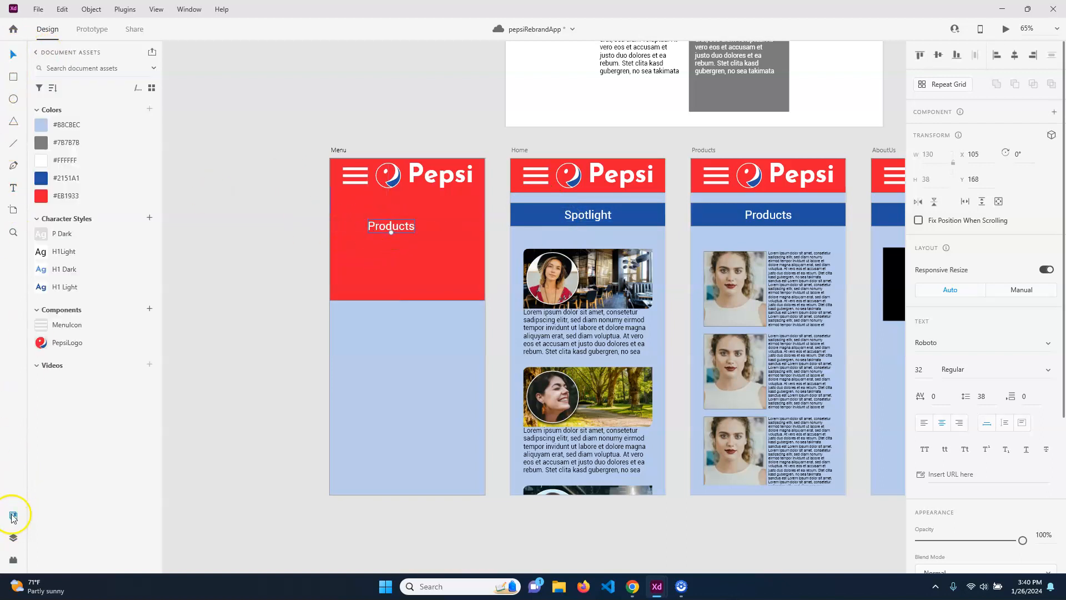
{"action": "left_click", "coordinate": [78, 239]}
{"action": "left_click_drag", "start_coordinate": [397, 231], "coordinate": [380, 220]}
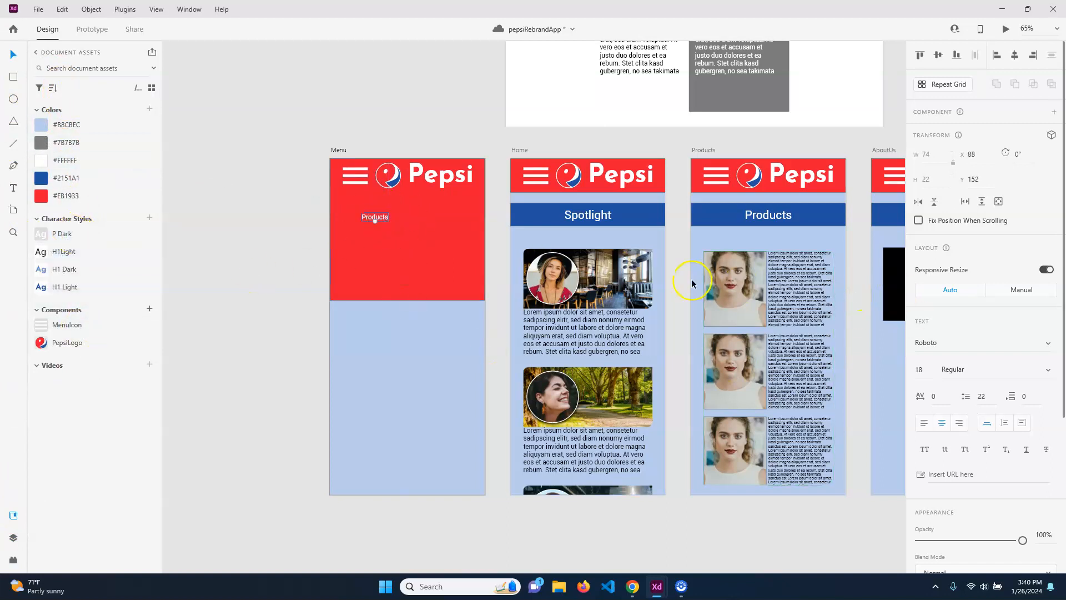
{"action": "scroll", "coordinate": [971, 364], "scroll_direction": "down", "scroll_amount": 4}
{"action": "left_click", "coordinate": [922, 150]}
{"action": "type", "text": "32"}
{"action": "key", "text": "Return"}
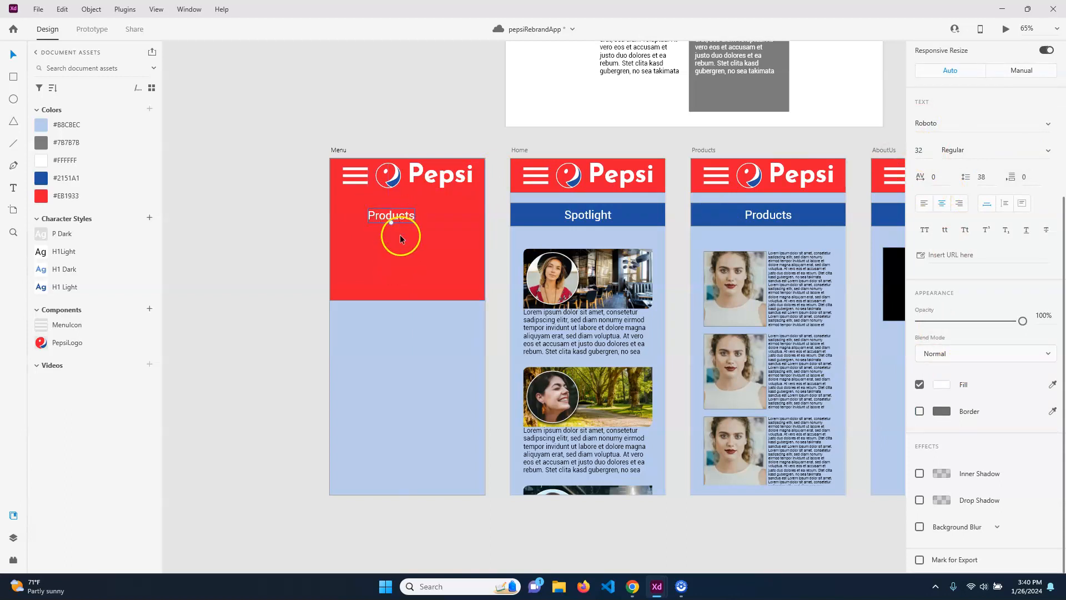
Copy Products below itself as an 'About Us' label and shift both labels down.
{"action": "left_click_drag", "start_coordinate": [405, 215], "coordinate": [404, 236]}
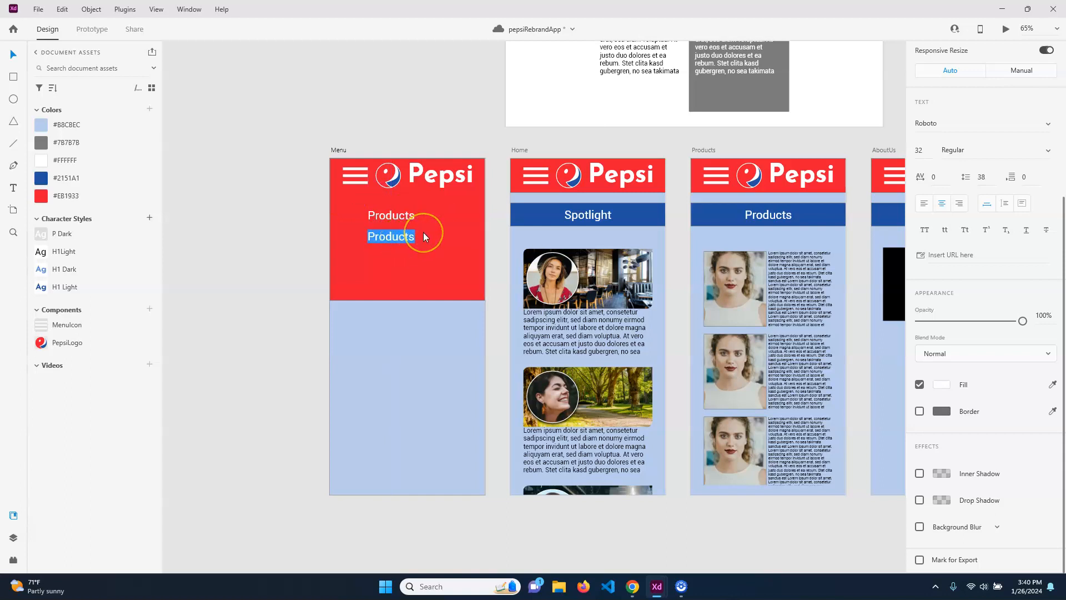
{"action": "type", "text": "About Us"}
{"action": "left_click", "coordinate": [393, 256]}
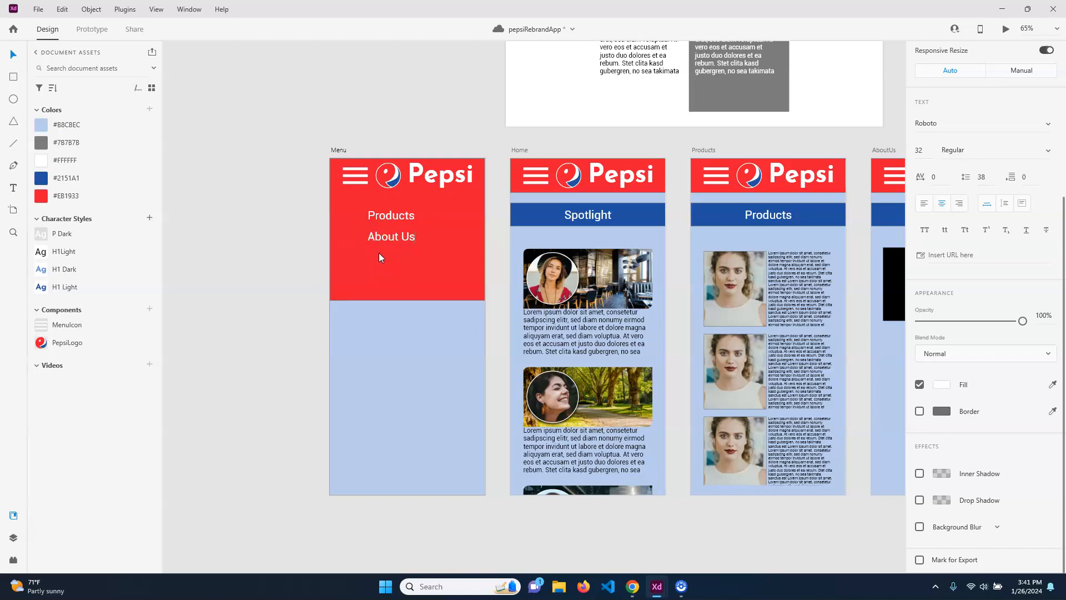
{"action": "key", "text": "Escape"}
{"action": "left_click", "coordinate": [398, 213]}
{"action": "left_click", "coordinate": [391, 237], "text": "shift"}
{"action": "mouse_move", "coordinate": [407, 214]}
{"action": "left_mouse_down"}
{"action": "mouse_move", "coordinate": [405, 240]}
{"action": "mouse_move", "coordinate": [407, 222]}
{"action": "left_mouse_up"}
{"action": "left_click", "coordinate": [459, 210]}
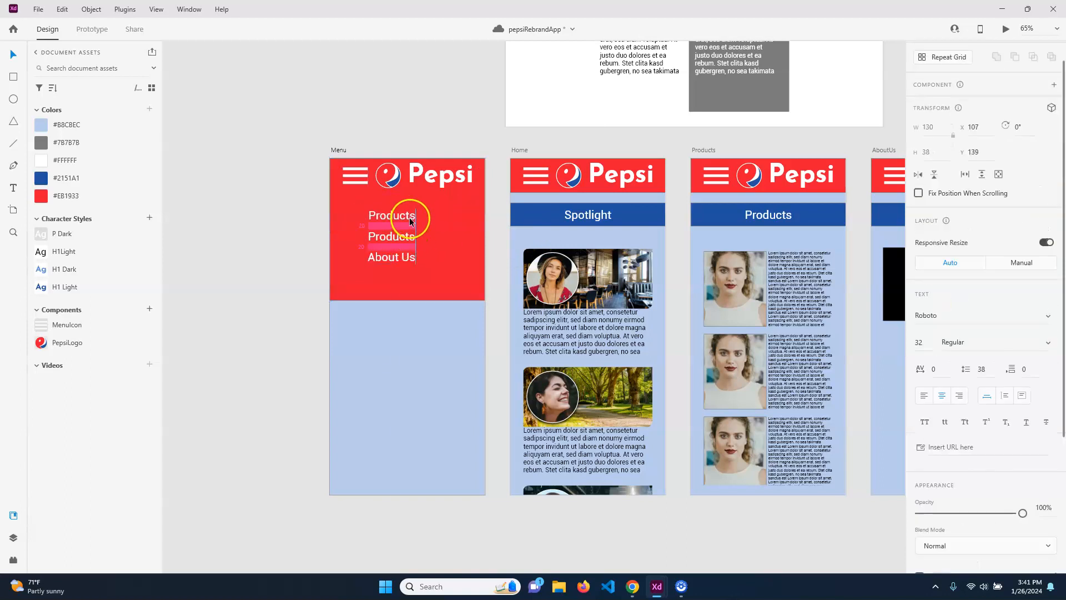
Retype the top Products copy as Spotlight.
{"action": "double_click", "coordinate": [391, 214]}
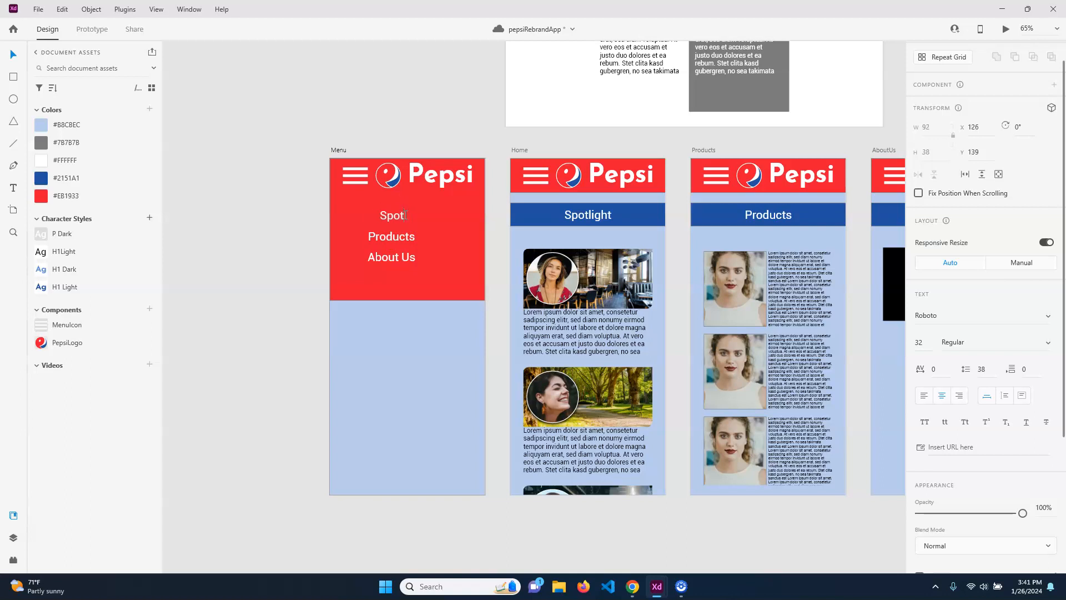
{"action": "left_click", "coordinate": [15, 55]}
{"action": "left_click", "coordinate": [273, 288]}
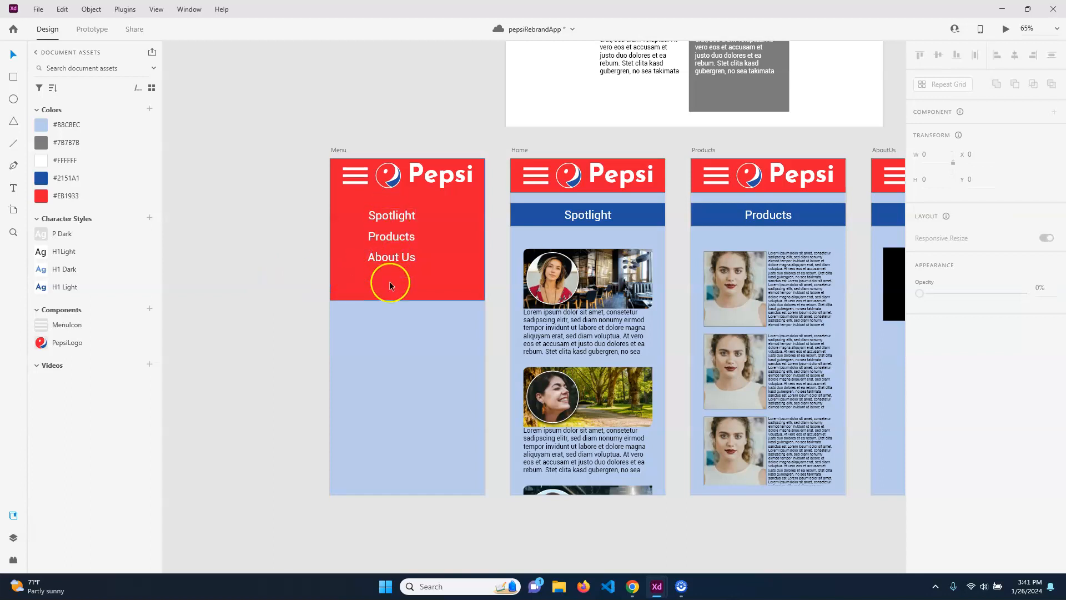
{"action": "left_click", "coordinate": [404, 299]}
Shorten the red rectangle to fit the labels and shrink the Menu artboard to 303 high.
{"action": "left_click_drag", "start_coordinate": [404, 300], "coordinate": [414, 269]}
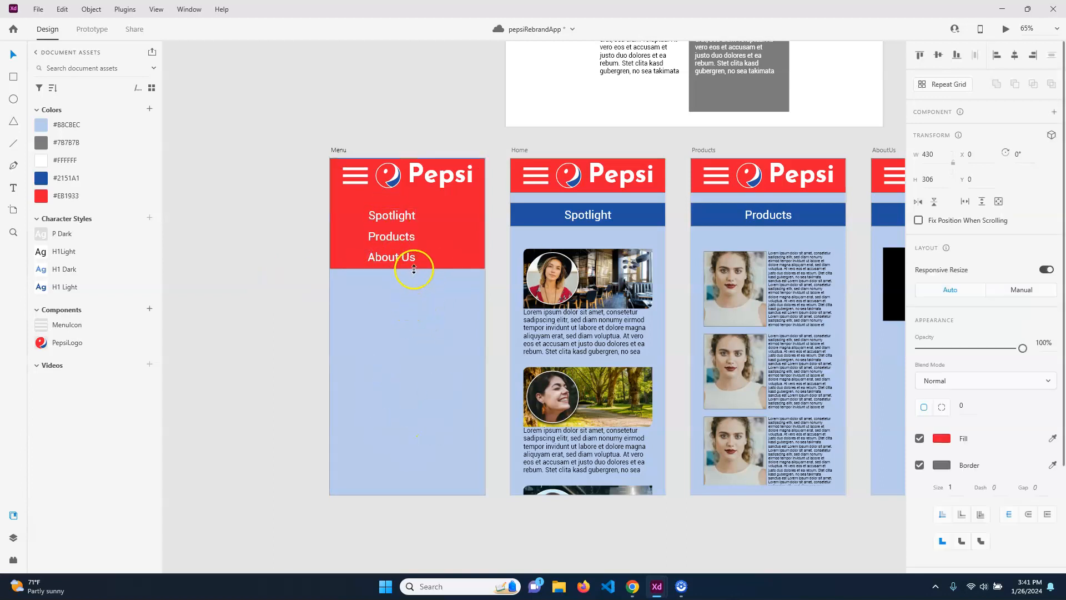
{"action": "left_click", "coordinate": [395, 393]}
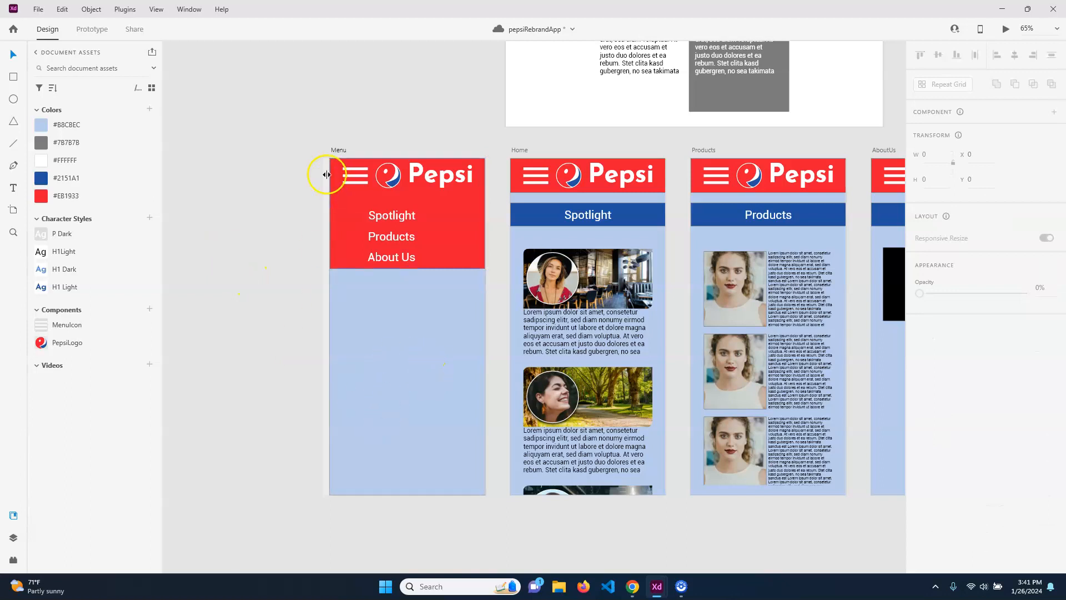
{"action": "left_click", "coordinate": [337, 151]}
{"action": "left_click_drag", "start_coordinate": [404, 495], "coordinate": [416, 268]}
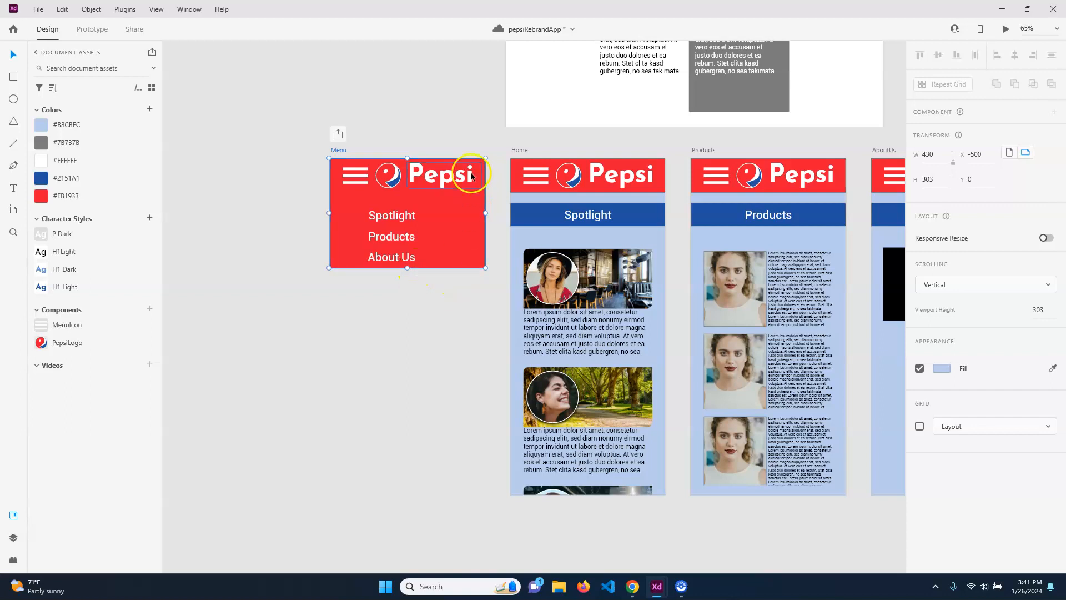
{"action": "left_click", "coordinate": [277, 340]}
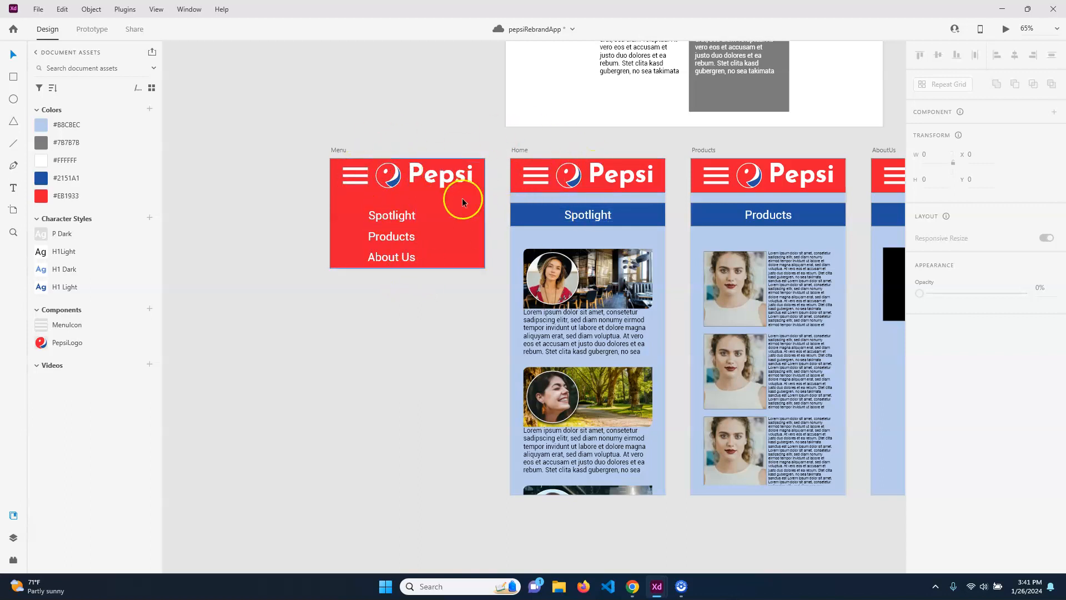
Delete the MenuIcon hamburger instance from the Menu header.
{"action": "left_click", "coordinate": [351, 185]}
{"action": "left_click", "coordinate": [354, 182]}
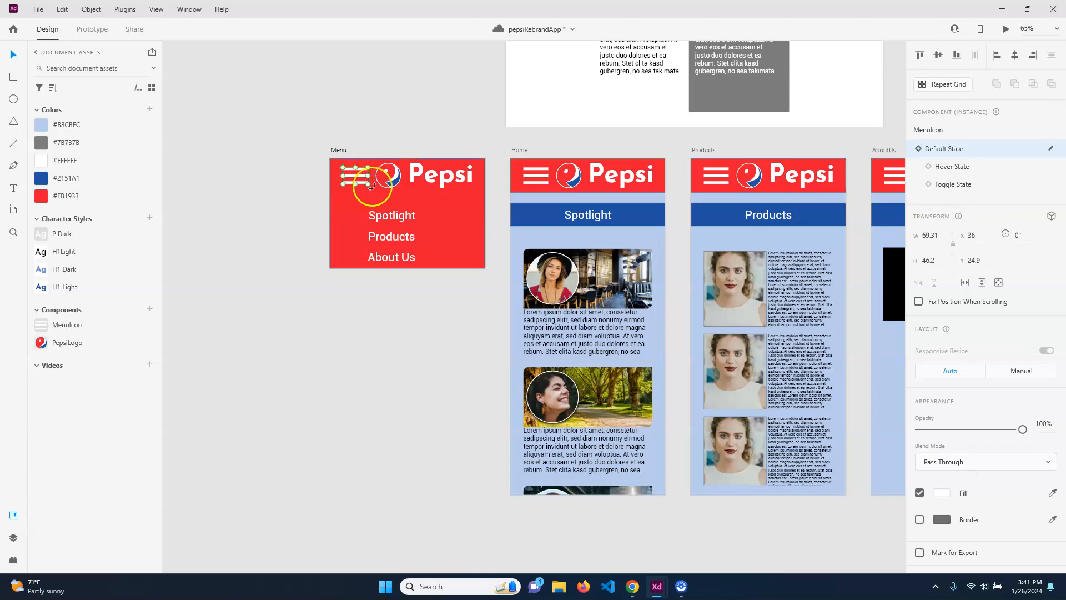
{"action": "scroll", "coordinate": [499, 195], "scroll_direction": "up", "scroll_amount": 5}
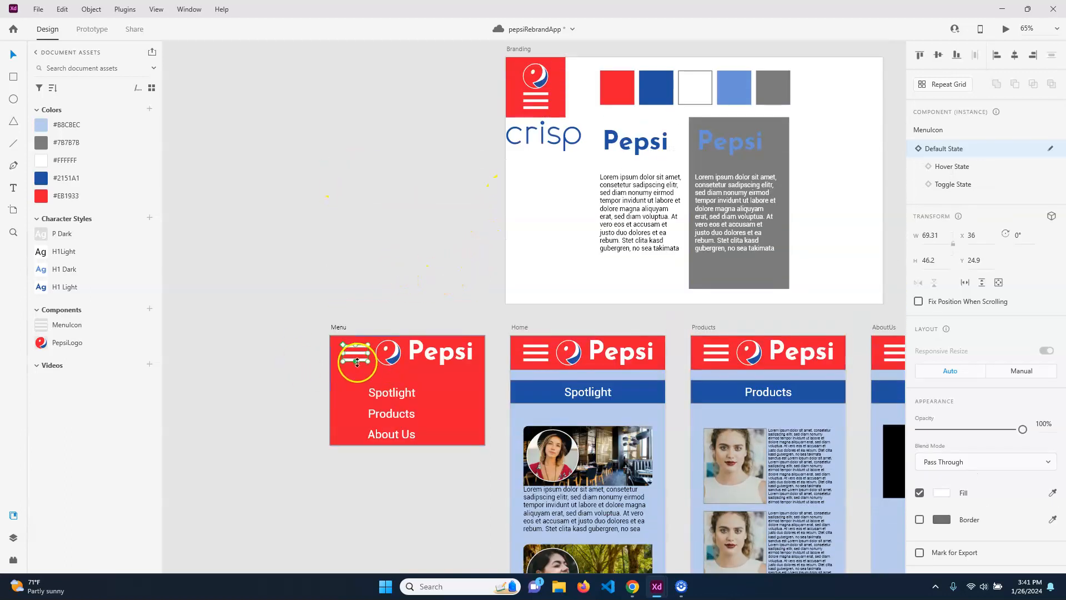
{"action": "key", "text": "Delete"}
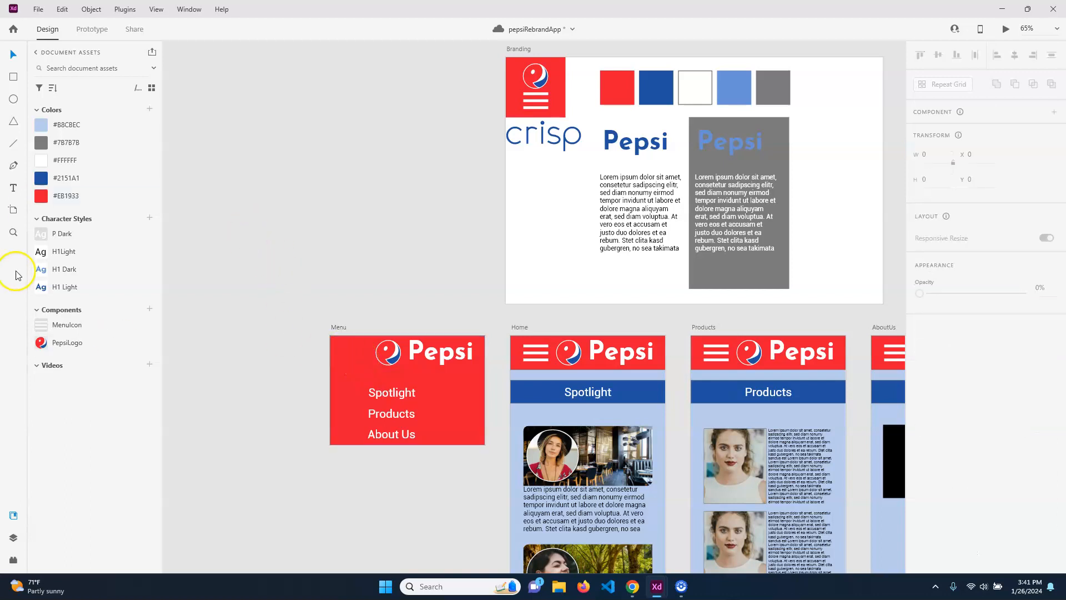
Launch the Icons 4 Design plugin from the Plugins panel.
{"action": "left_click", "coordinate": [14, 559]}
{"action": "left_click", "coordinate": [64, 185]}
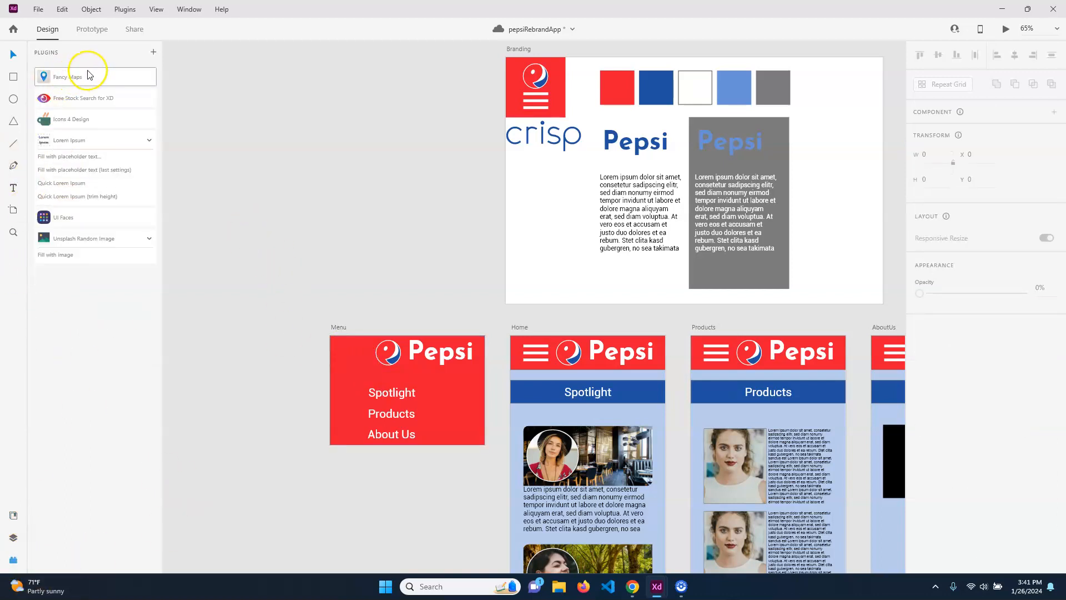
{"action": "left_click", "coordinate": [89, 120]}
Replace the old icon search with 'che' and browse the chevron results.
{"action": "left_click", "coordinate": [73, 154]}
{"action": "left_click_drag", "start_coordinate": [89, 153], "coordinate": [59, 152]}
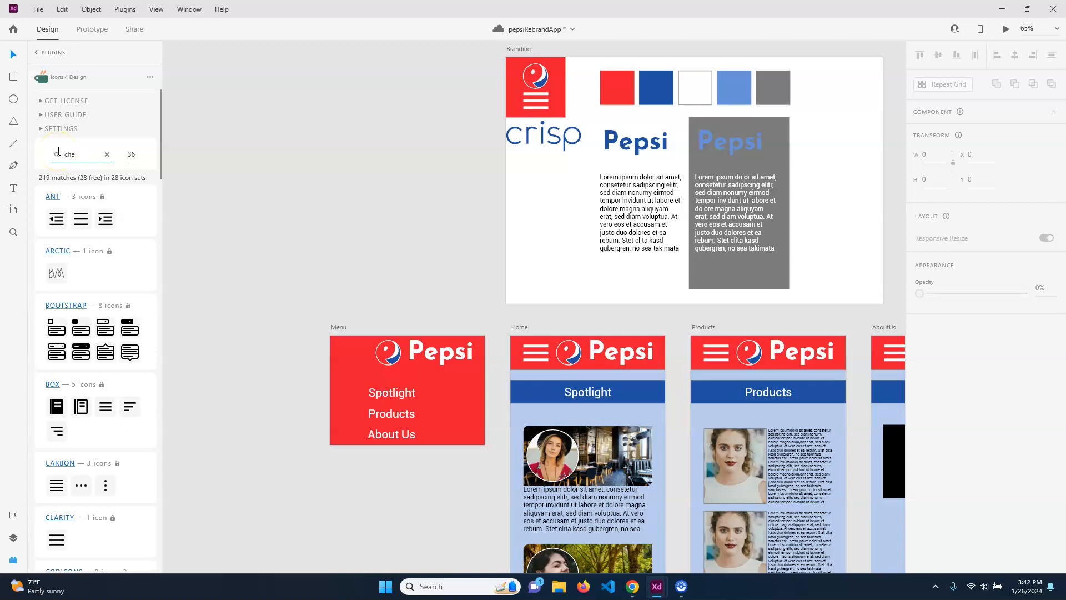
{"action": "type", "text": "vrvvvv"}
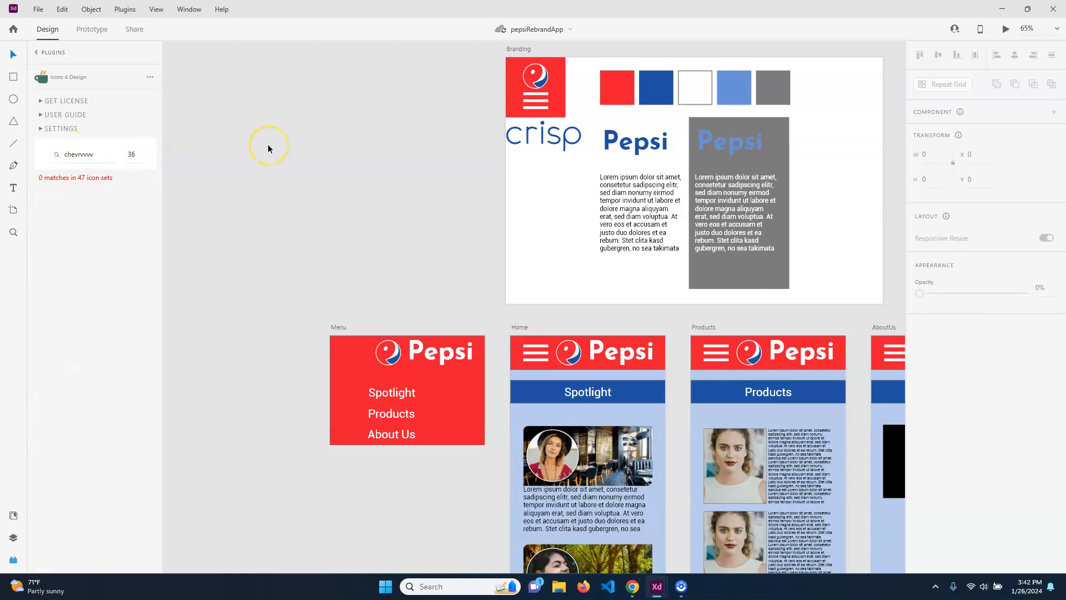
{"action": "left_click", "coordinate": [87, 155]}
{"action": "left_click", "coordinate": [107, 154]}
{"action": "type", "text": "chevfron"}
{"action": "left_click", "coordinate": [81, 154]}
{"action": "left_click", "coordinate": [107, 154]}
{"action": "type", "text": "che"}
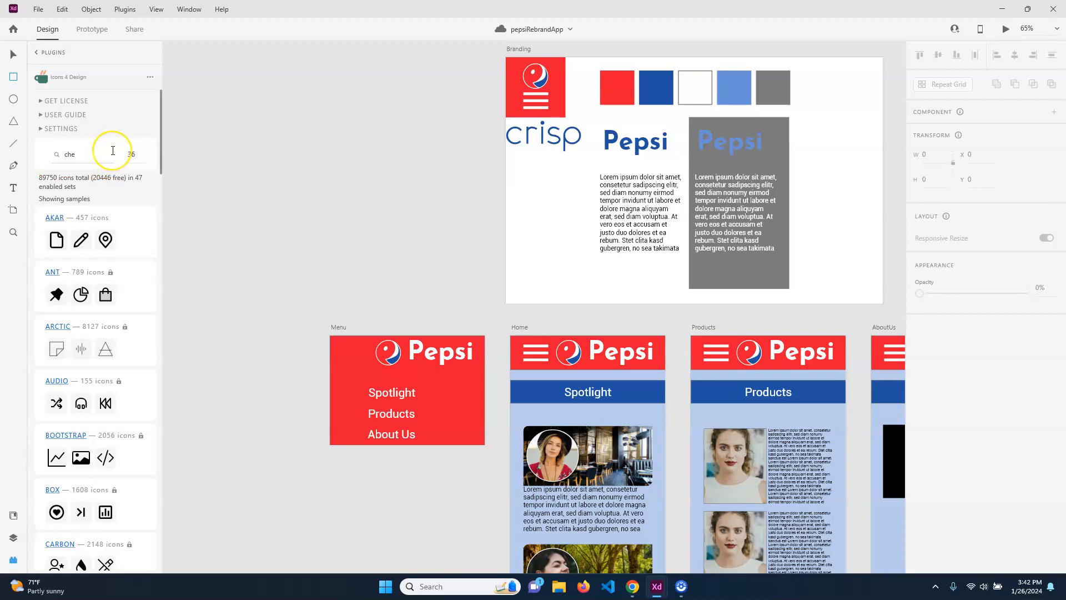
{"action": "key", "text": "Return"}
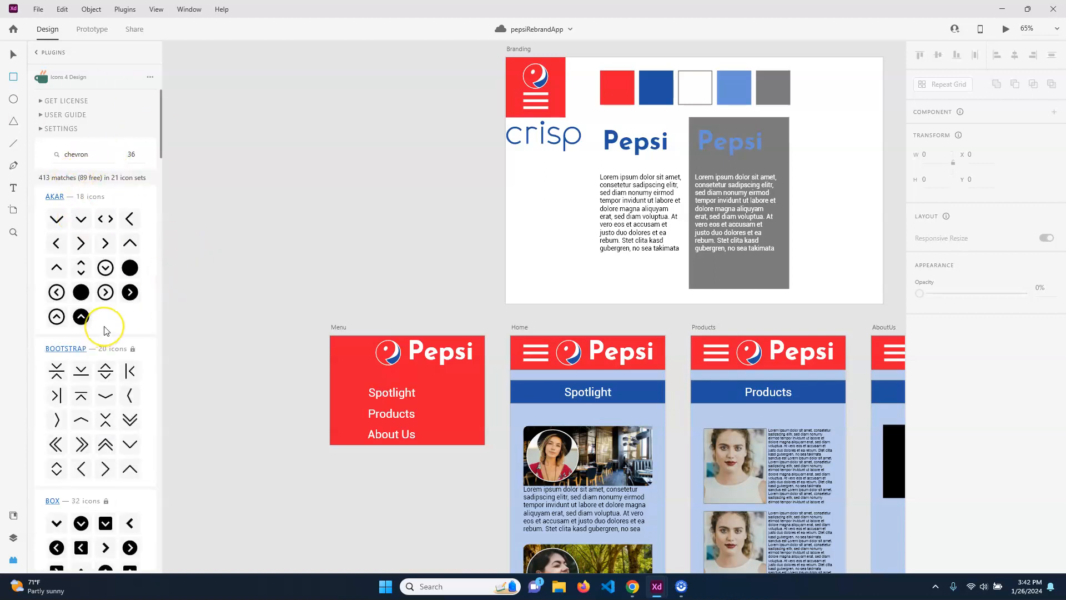
{"action": "scroll", "coordinate": [106, 331], "scroll_direction": "down", "scroll_amount": 15}
{"action": "scroll", "coordinate": [107, 329], "scroll_direction": "down", "scroll_amount": 10}
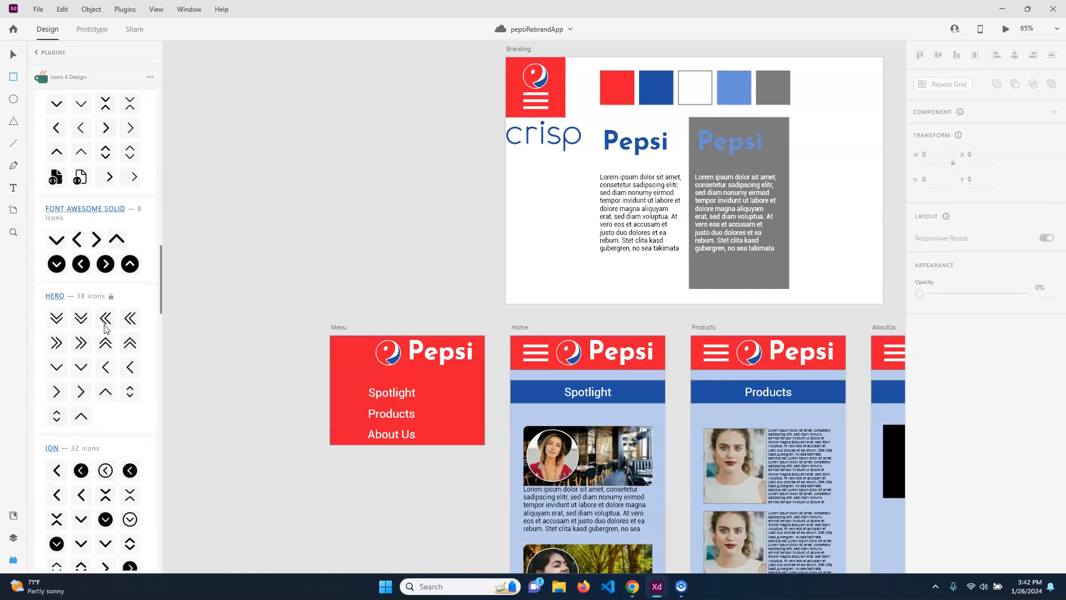
{"action": "scroll", "coordinate": [106, 329], "scroll_direction": "down", "scroll_amount": 12}
{"action": "scroll", "coordinate": [106, 325], "scroll_direction": "down", "scroll_amount": 4}
Place the chevron icon in the top-left header of the Menu artboard at a larger size.
{"action": "left_click_drag", "start_coordinate": [56, 183], "coordinate": [331, 62]}
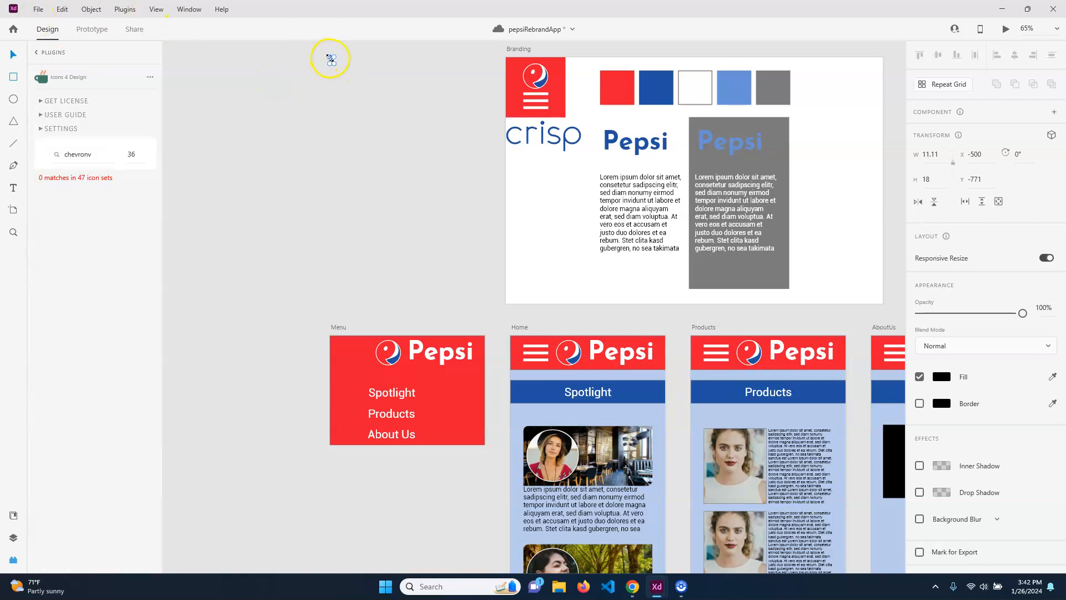
{"action": "left_click_drag", "start_coordinate": [332, 62], "coordinate": [336, 200]}
{"action": "mouse_move", "coordinate": [342, 353]}
{"action": "left_mouse_down"}
{"action": "mouse_move", "coordinate": [360, 382]}
{"action": "mouse_move", "coordinate": [346, 364]}
{"action": "left_mouse_up"}
{"action": "key", "text": "ctrl+z"}
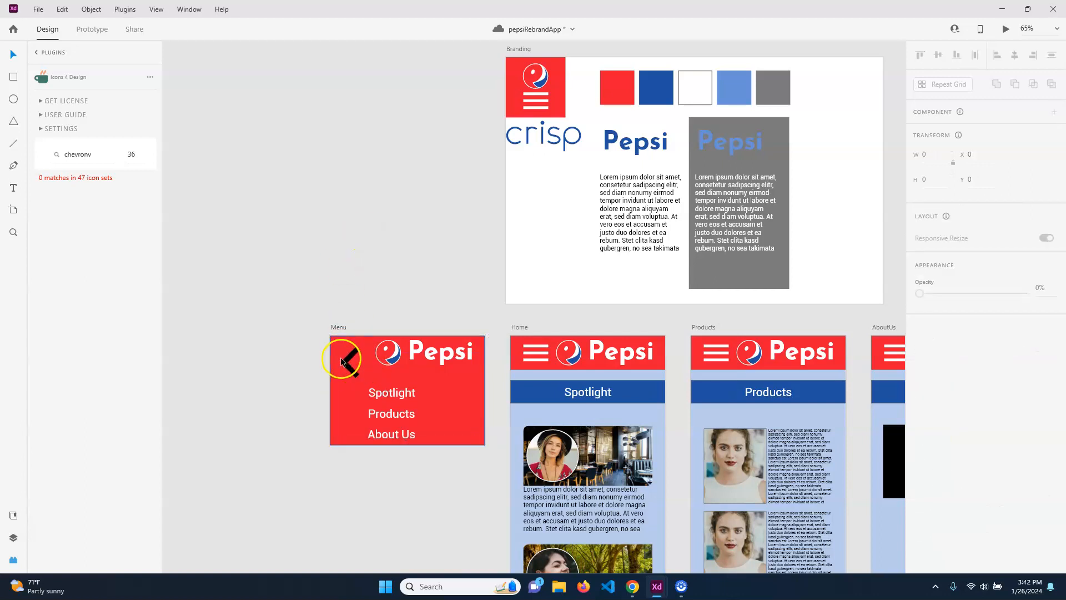
{"action": "left_click", "coordinate": [347, 367]}
{"action": "left_click_drag", "start_coordinate": [356, 371], "coordinate": [341, 356]}
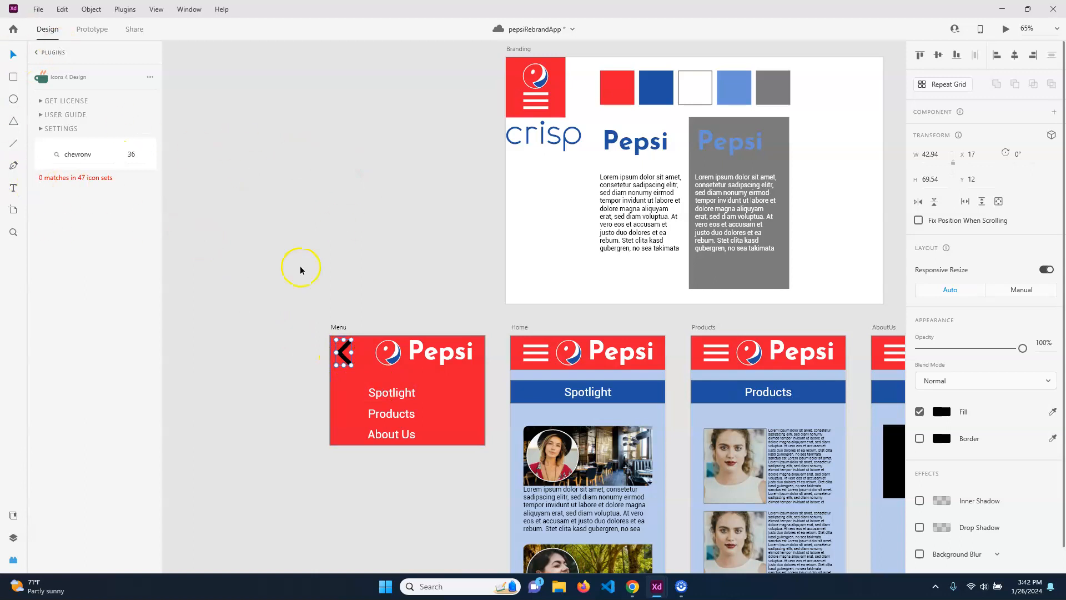
Change the chevron's fill from black to white.
{"action": "left_click", "coordinate": [948, 413]}
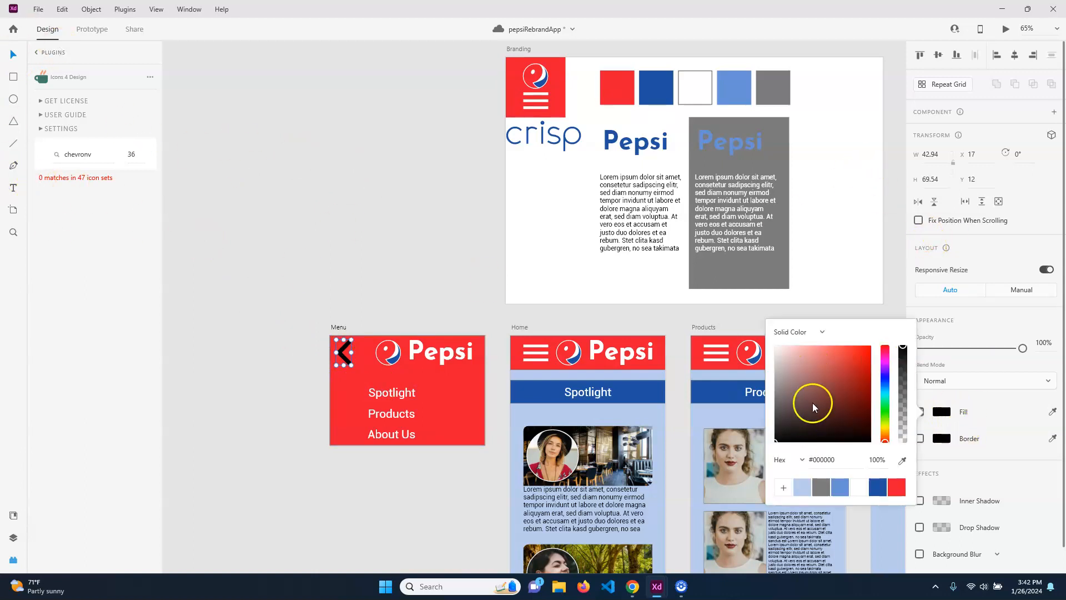
{"action": "left_click_drag", "start_coordinate": [809, 405], "coordinate": [744, 320]}
{"action": "left_click", "coordinate": [381, 161]}
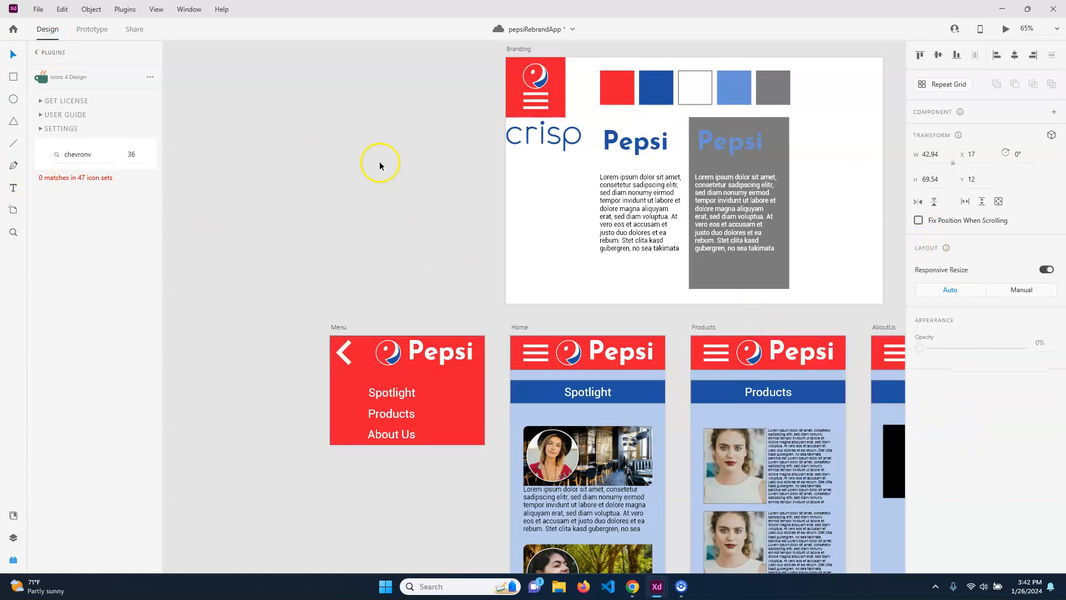
{"action": "left_click", "coordinate": [339, 351]}
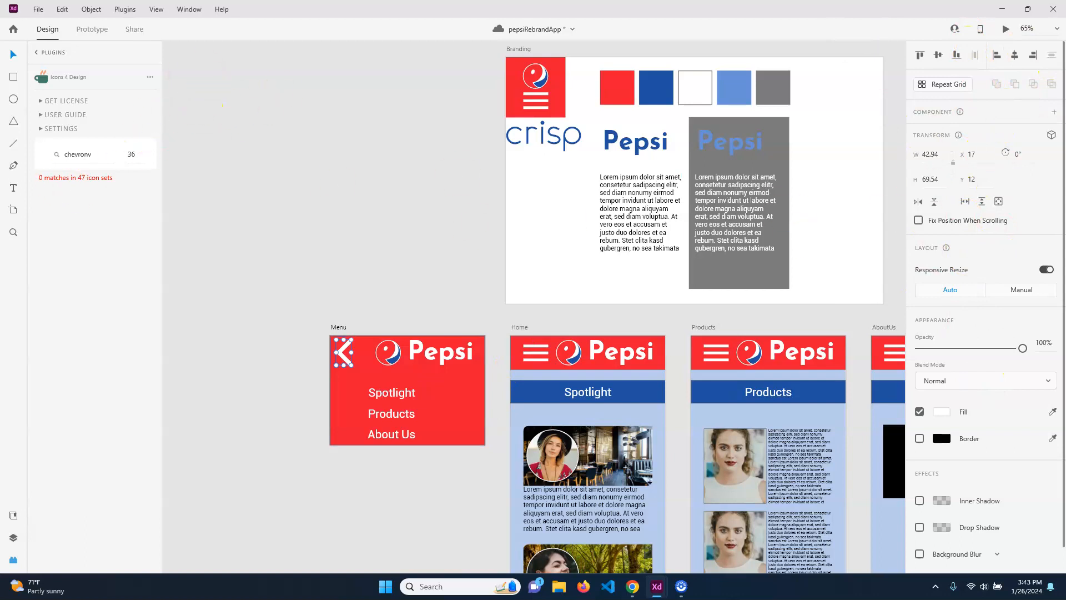
Add the white chevron as a component in Document Assets and name it BackButton.
{"action": "left_click", "coordinate": [13, 537]}
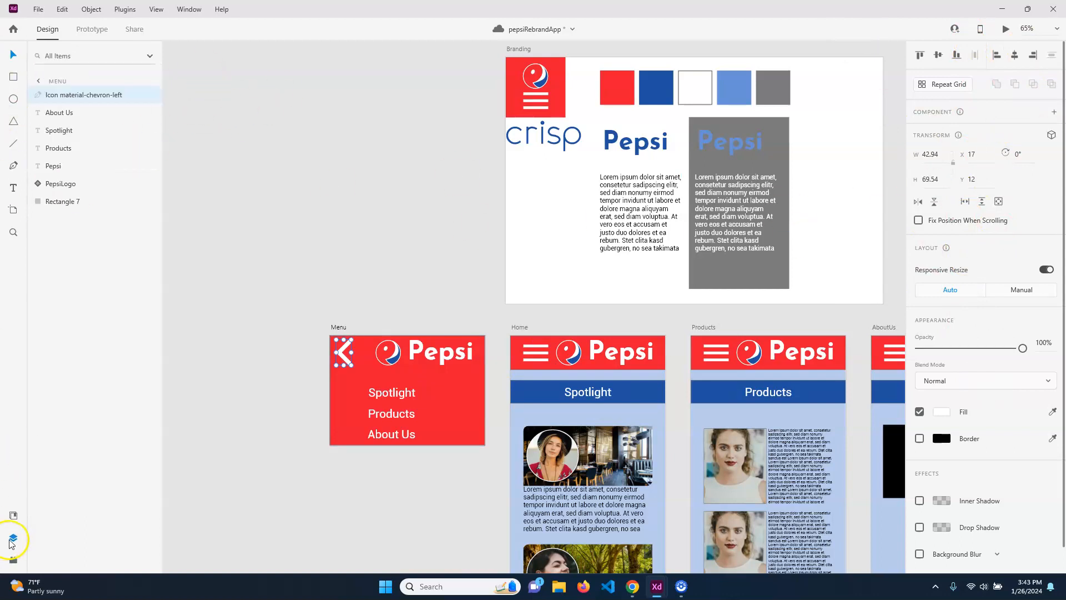
{"action": "left_click", "coordinate": [14, 515]}
{"action": "left_click", "coordinate": [149, 310]}
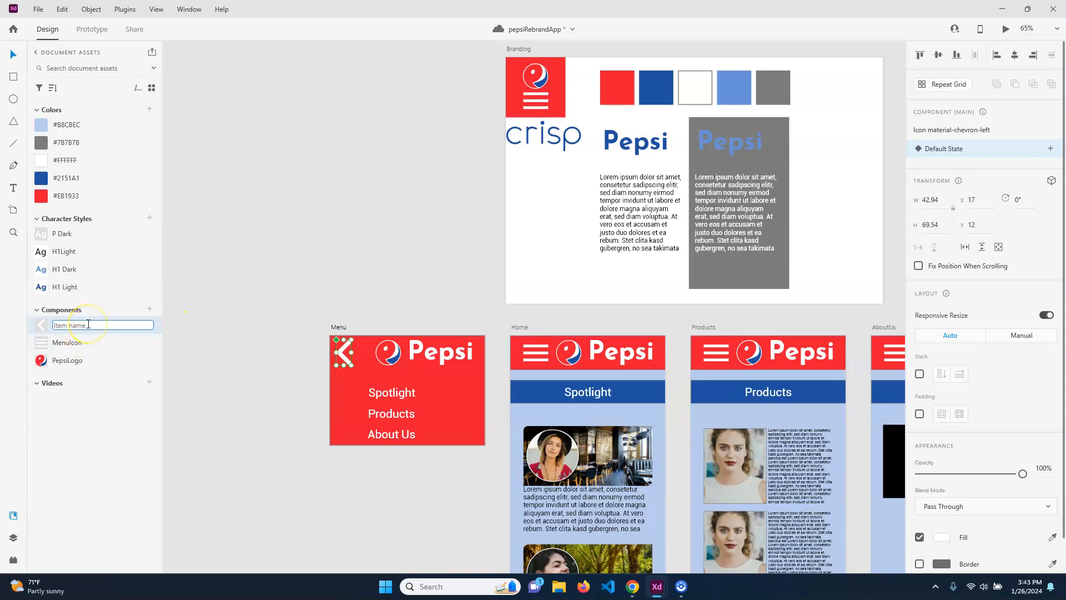
{"action": "left_click", "coordinate": [284, 248]}
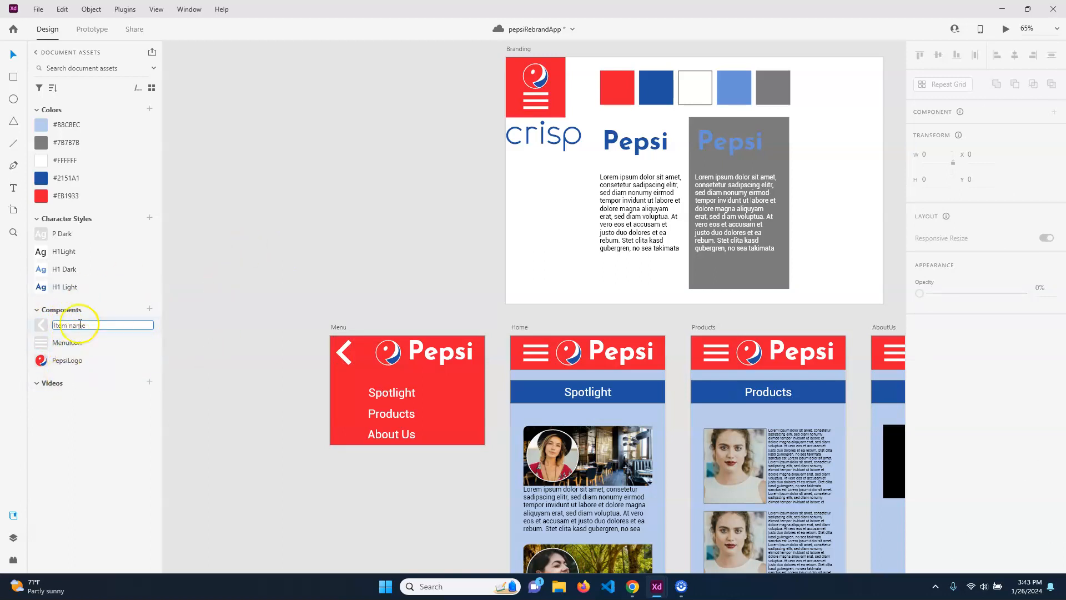
{"action": "left_click", "coordinate": [75, 344]}
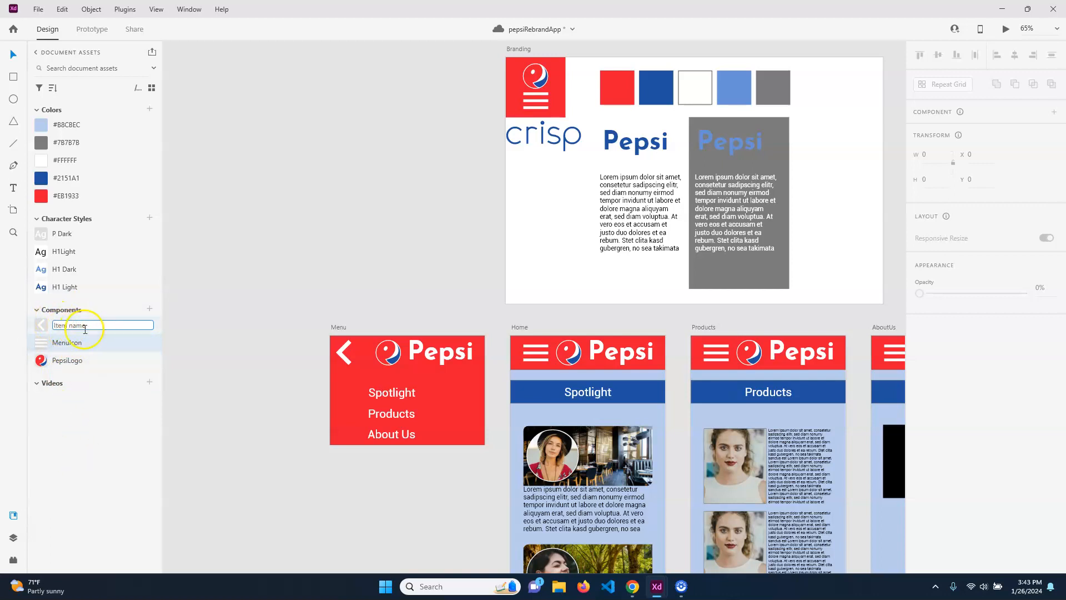
{"action": "left_click", "coordinate": [212, 339]}
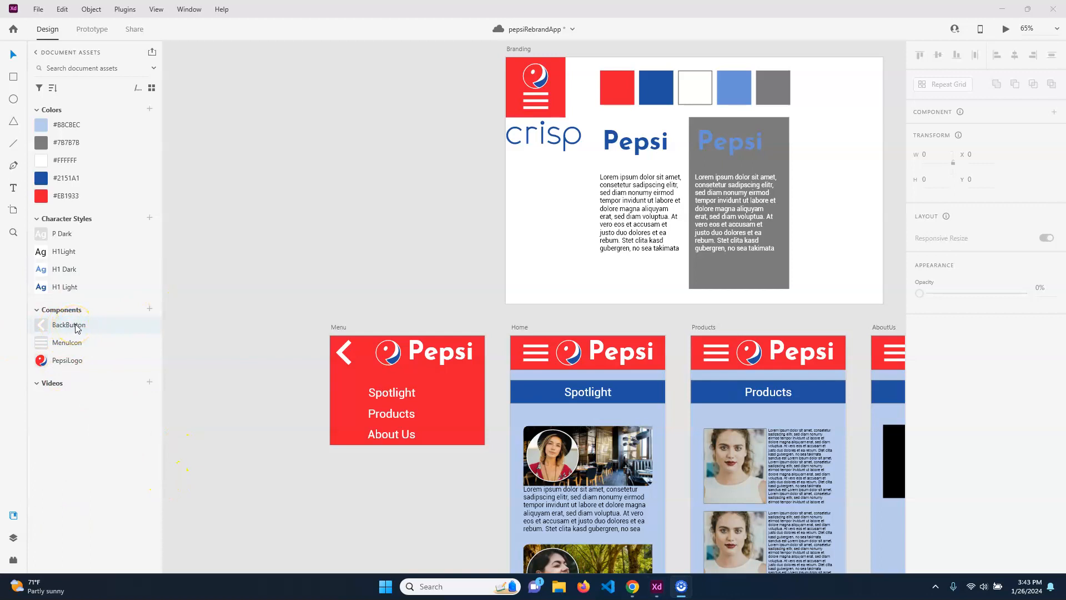
{"action": "left_click", "coordinate": [344, 353]}
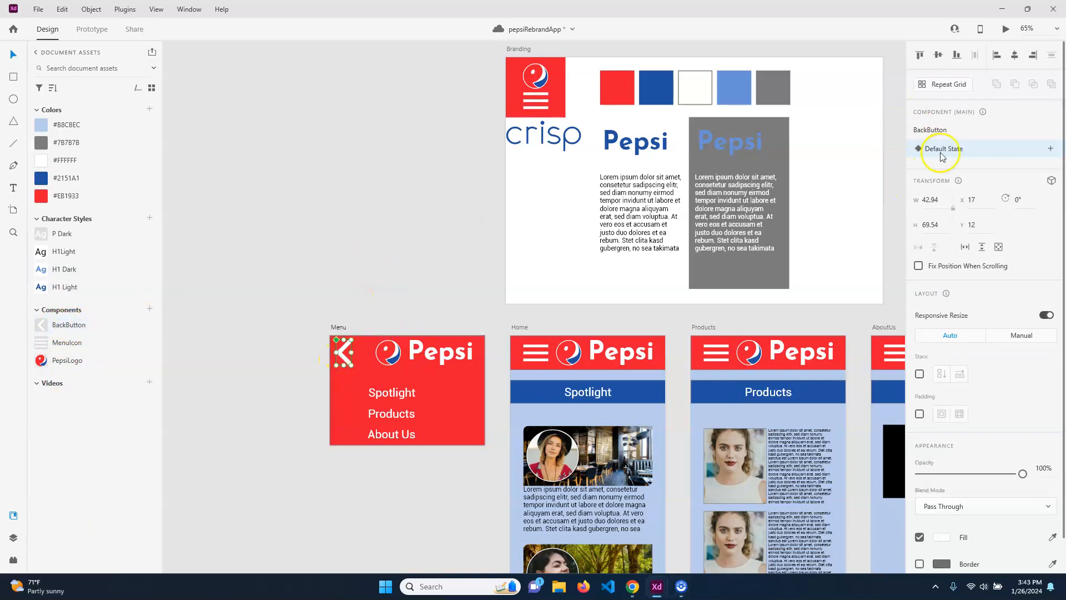
Add a Hover State and a Toggle State to the BackButton component.
{"action": "left_click", "coordinate": [1050, 149]}
{"action": "left_click", "coordinate": [988, 173]}
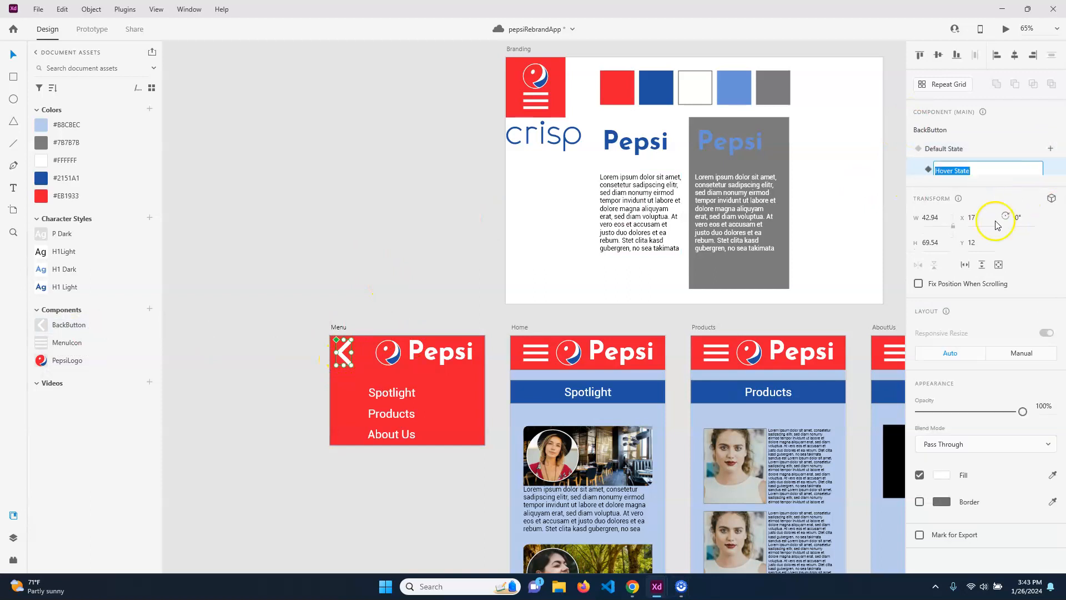
{"action": "key", "text": "Return"}
{"action": "left_click", "coordinate": [1049, 148]}
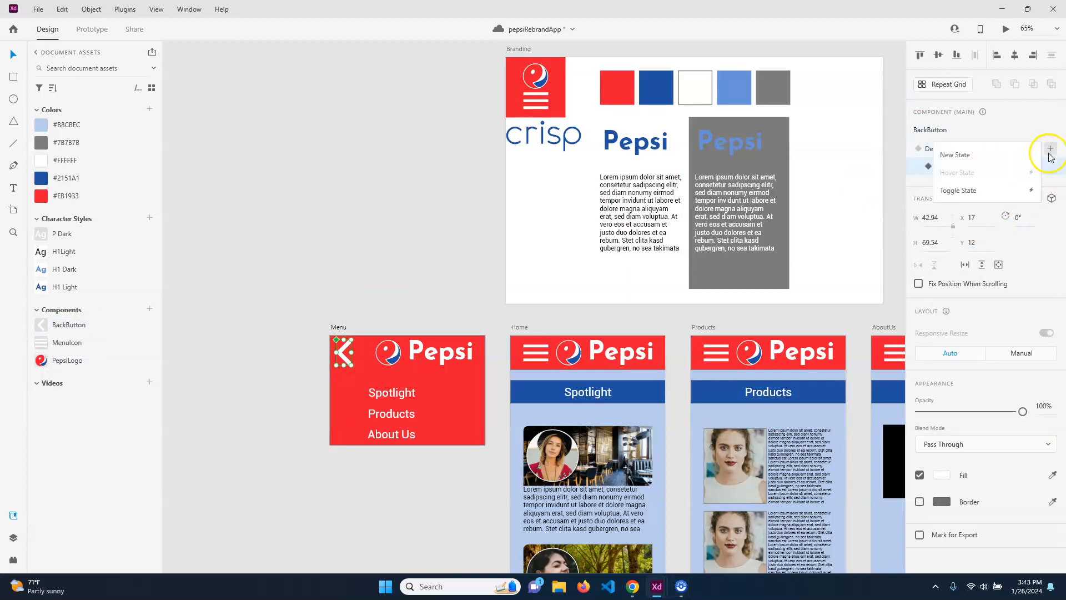
{"action": "left_click", "coordinate": [959, 190]}
{"action": "key", "text": "Return"}
Make the arrow's fill pink in the Hover State.
{"action": "left_click", "coordinate": [952, 167]}
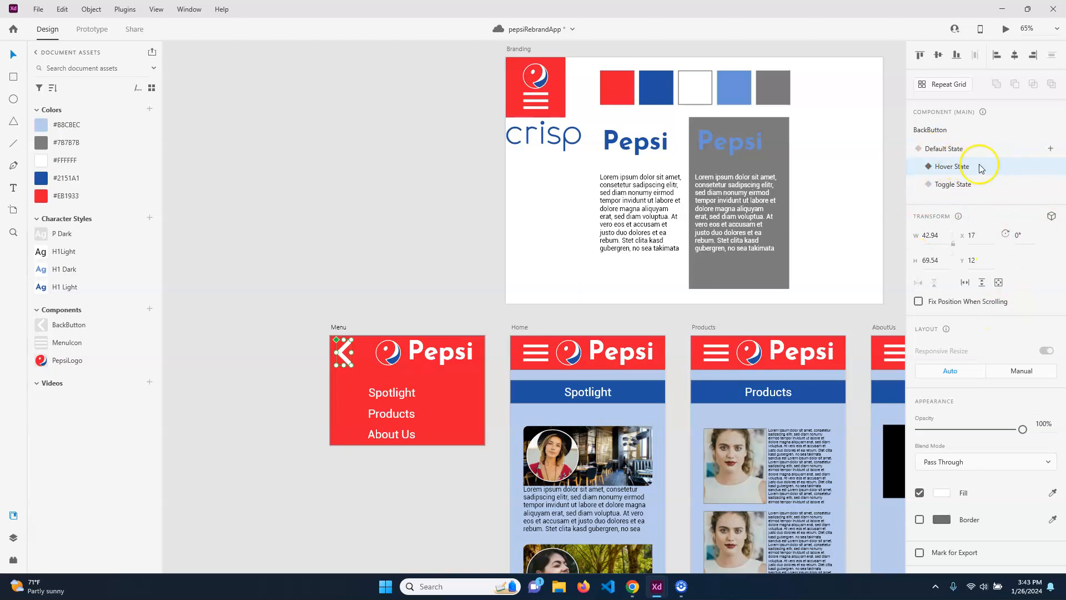
{"action": "left_click", "coordinate": [943, 493]}
{"action": "left_click_drag", "start_coordinate": [800, 417], "coordinate": [817, 413]}
{"action": "left_click", "coordinate": [344, 356]}
{"action": "left_click", "coordinate": [349, 361]}
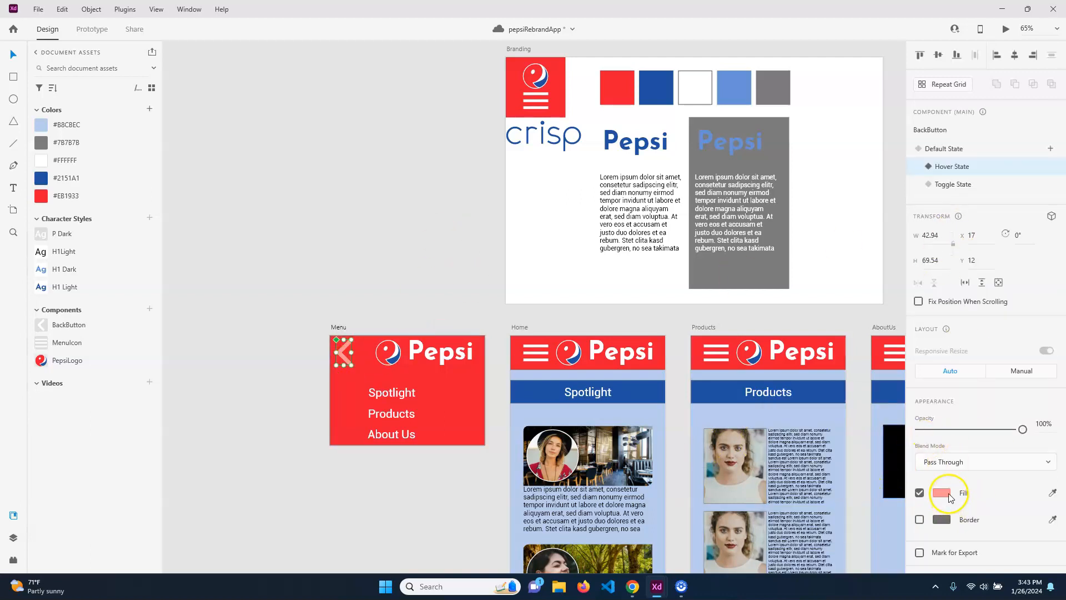
Make the arrow's fill dark red (#883A3A) in the Toggle State.
{"action": "left_click", "coordinate": [952, 184]}
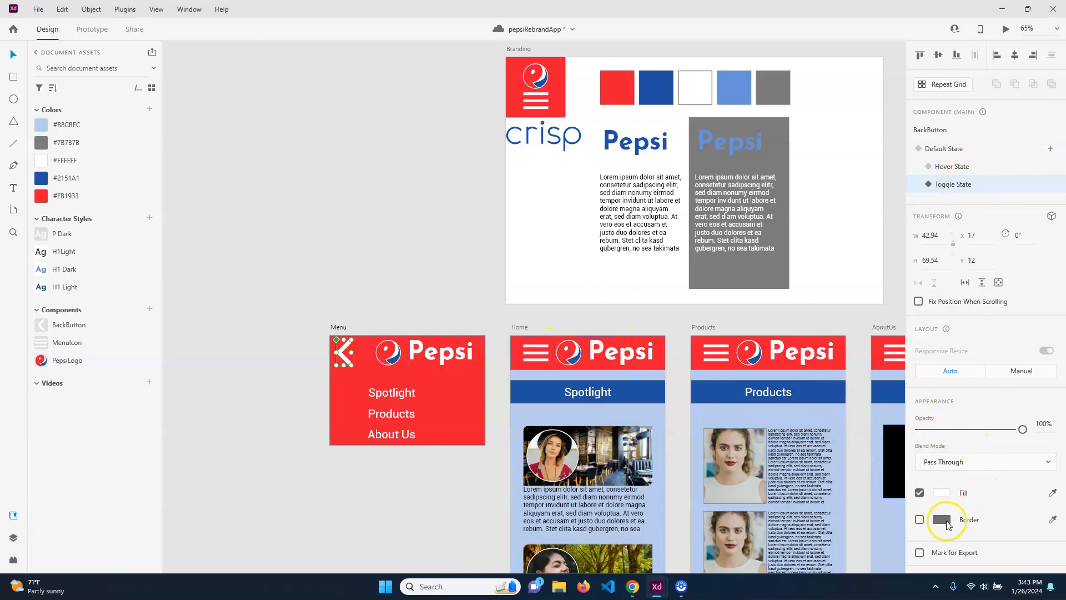
{"action": "left_click", "coordinate": [942, 493]}
{"action": "mouse_move", "coordinate": [802, 418]}
{"action": "left_mouse_down"}
{"action": "mouse_move", "coordinate": [828, 414]}
{"action": "mouse_move", "coordinate": [817, 452]}
{"action": "mouse_move", "coordinate": [830, 459]}
{"action": "left_mouse_up"}
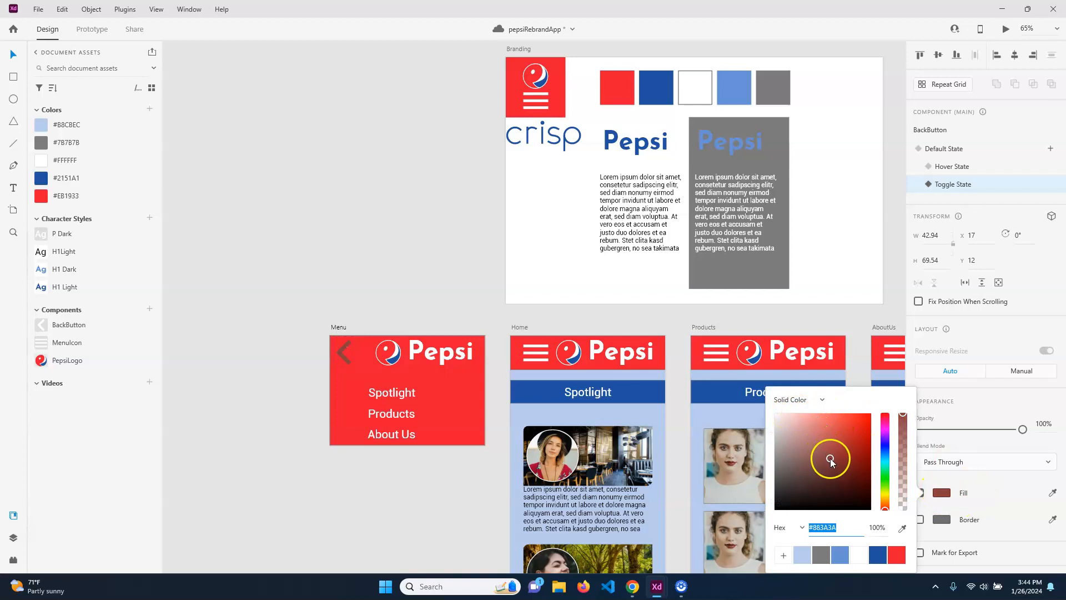
{"action": "left_click", "coordinate": [378, 179]}
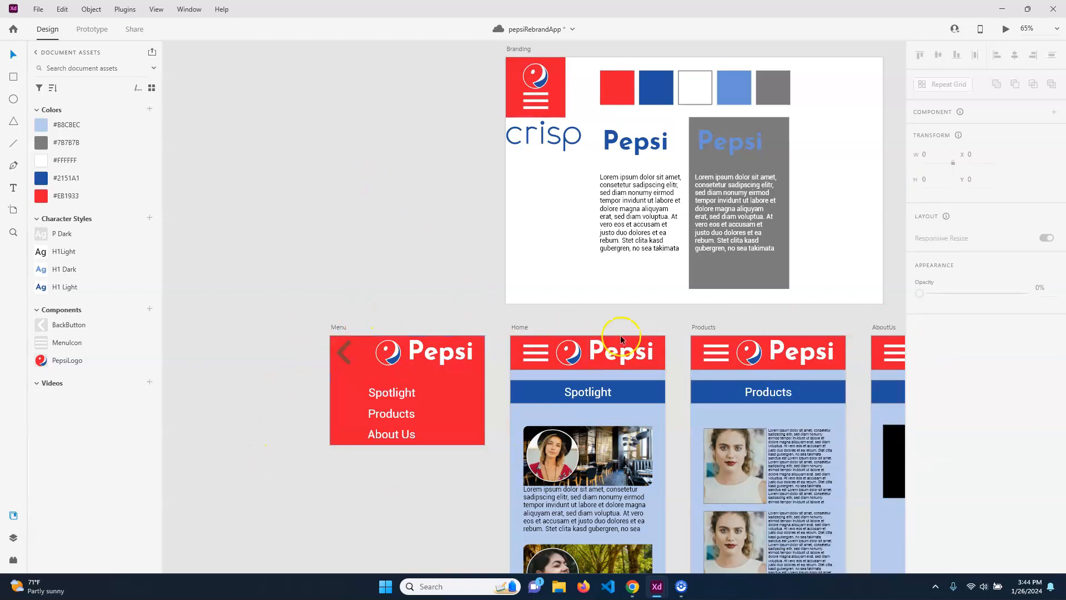
Save a copy to Creative Cloud as pepsiRebrandApp02 with Ctrl+Shift+S.
{"action": "scroll", "coordinate": [712, 408], "scroll_direction": "down", "scroll_amount": 5}
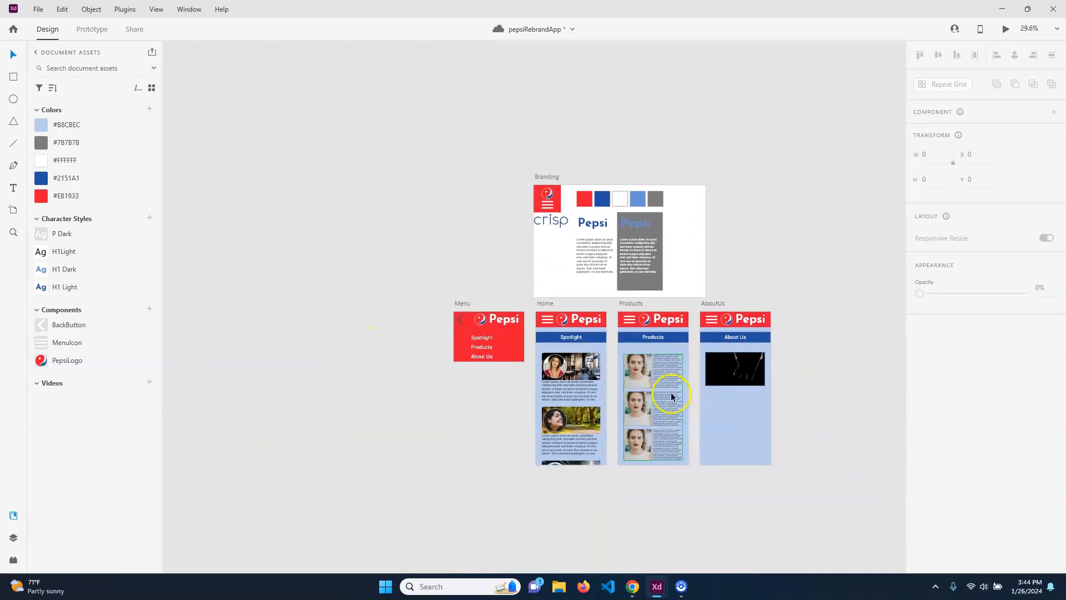
{"action": "scroll", "coordinate": [731, 421], "scroll_direction": "up", "scroll_amount": 3}
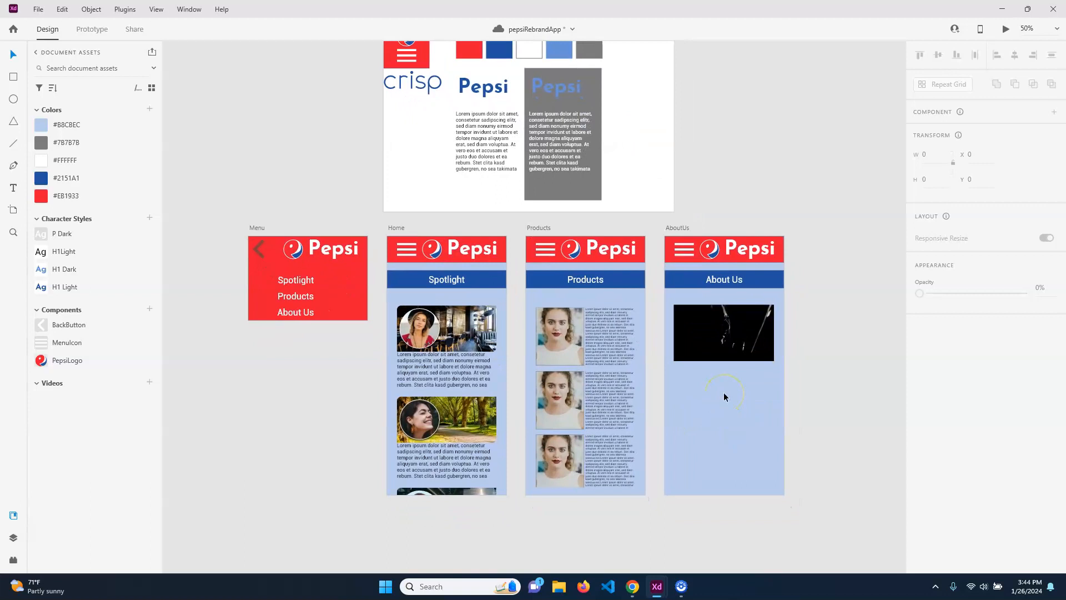
{"action": "key", "text": "ctrl+shift+s"}
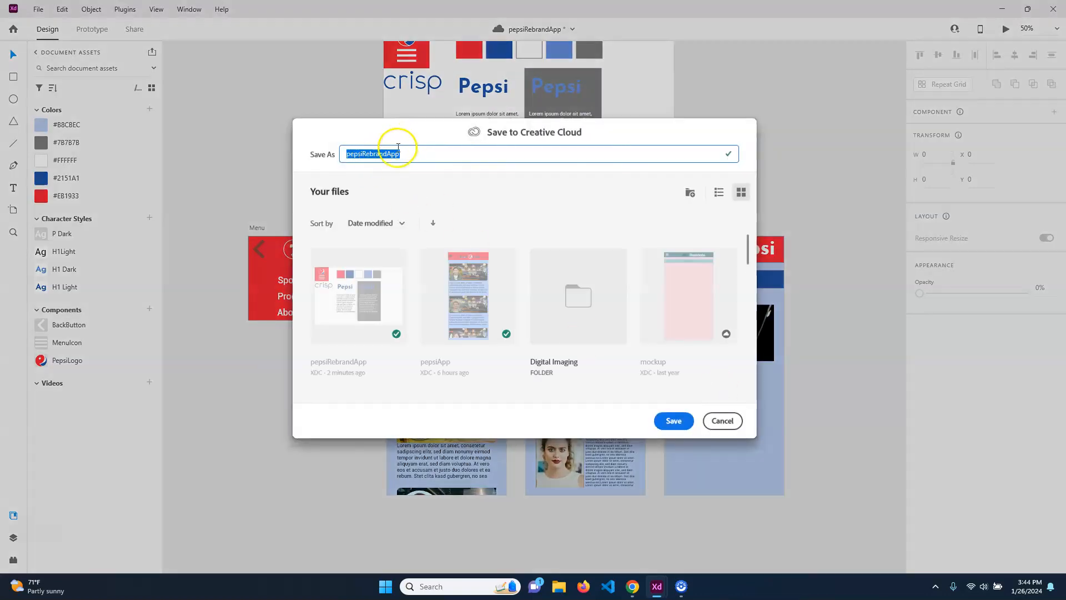
{"action": "left_click", "coordinate": [402, 155]}
{"action": "key", "text": "Return"}
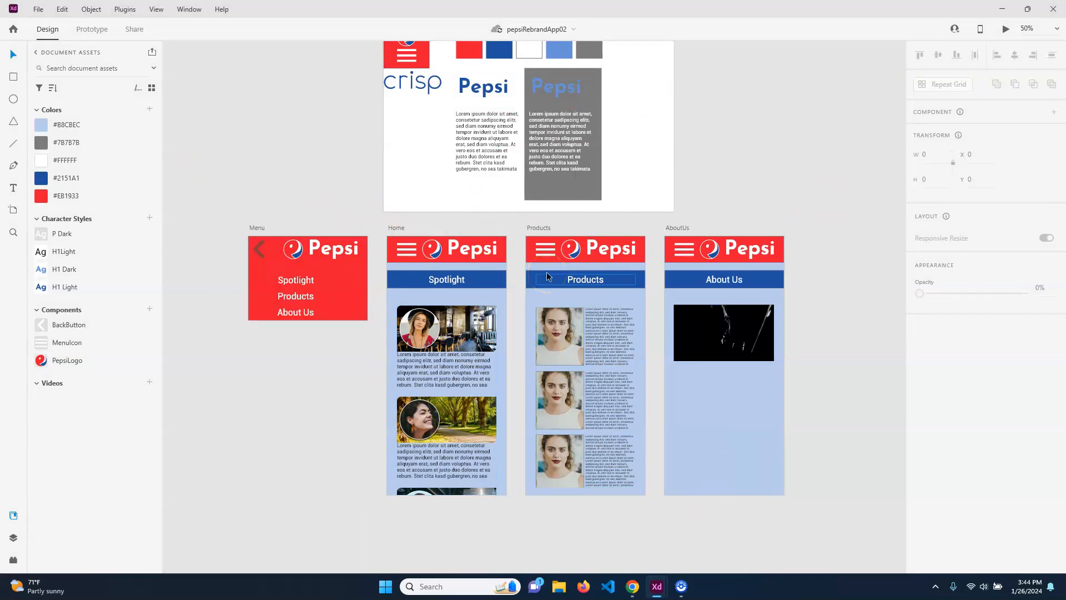
Switch BackButton to its white Default State and undo the arrow's accidental move off Menu.
{"action": "left_click", "coordinate": [470, 222]}
{"action": "left_click", "coordinate": [294, 209]}
{"action": "left_click_drag", "start_coordinate": [261, 253], "coordinate": [397, 115]}
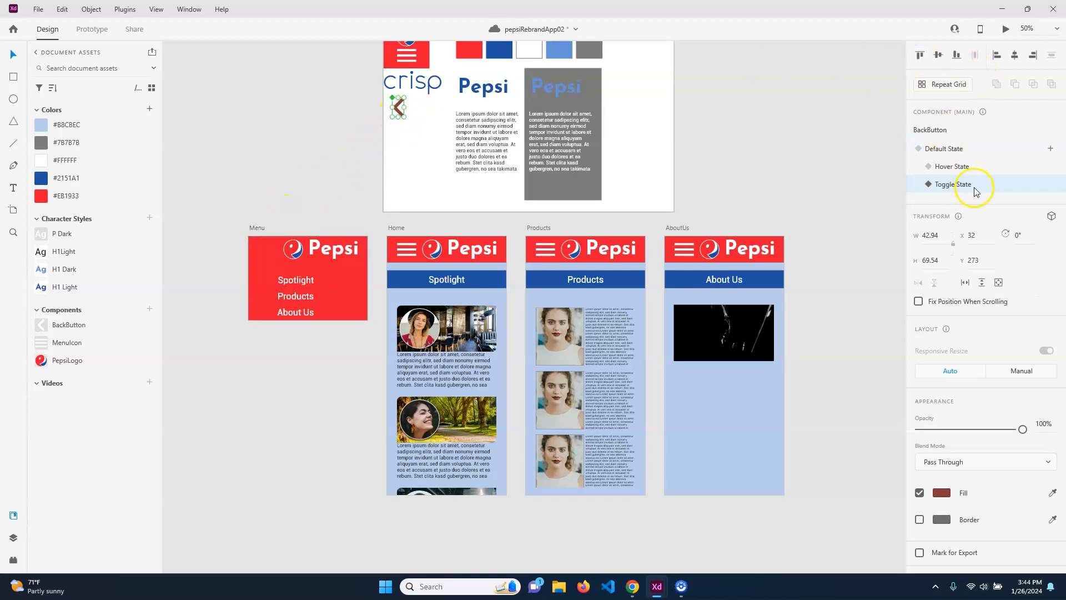
{"action": "left_click", "coordinate": [938, 148]}
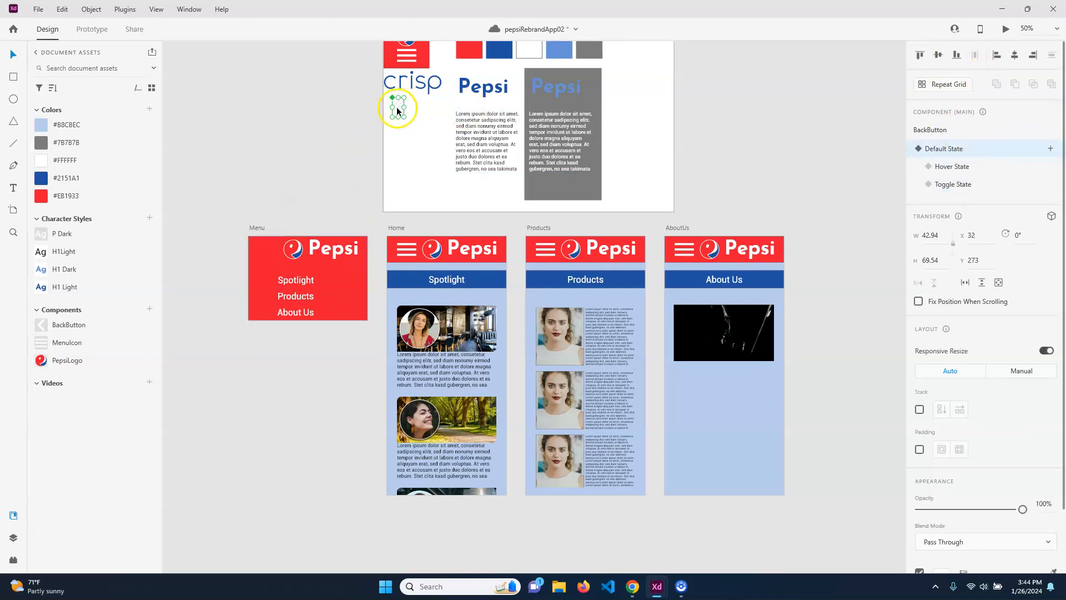
{"action": "key", "text": "ctrl+z"}
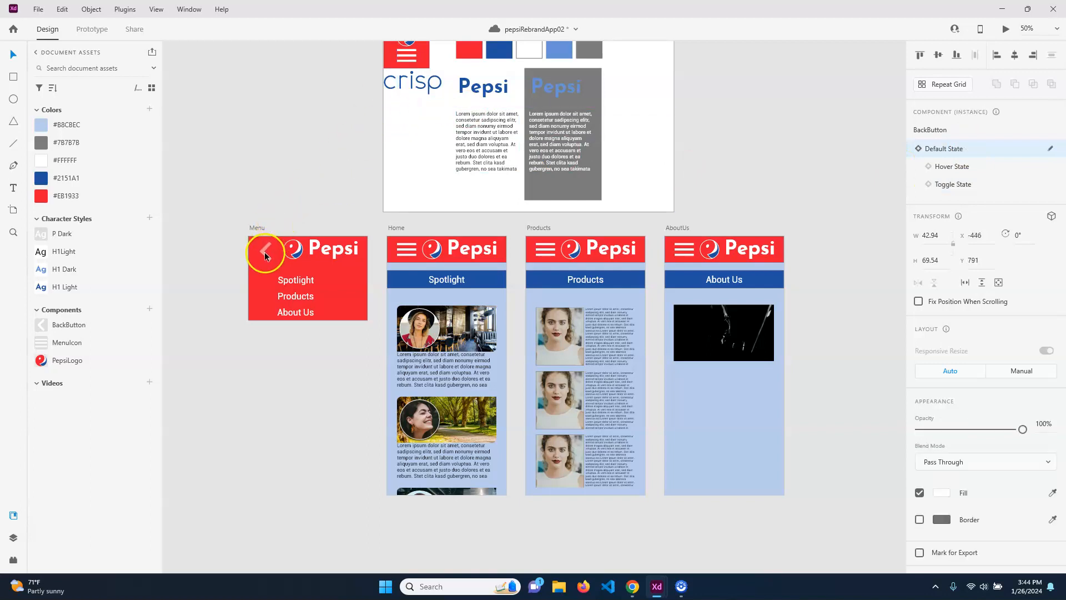
{"action": "left_click", "coordinate": [291, 142]}
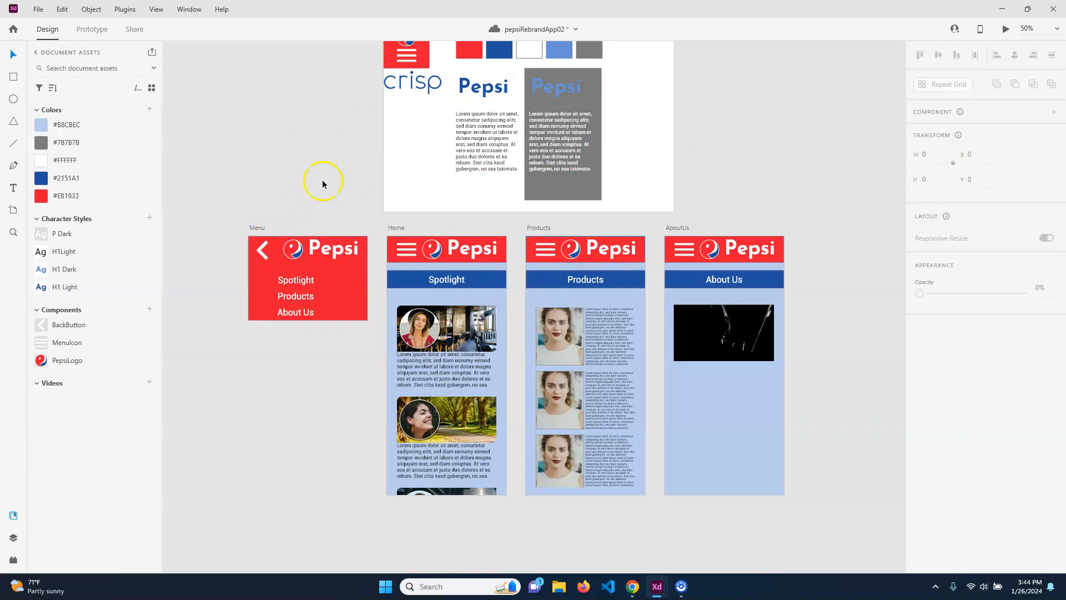